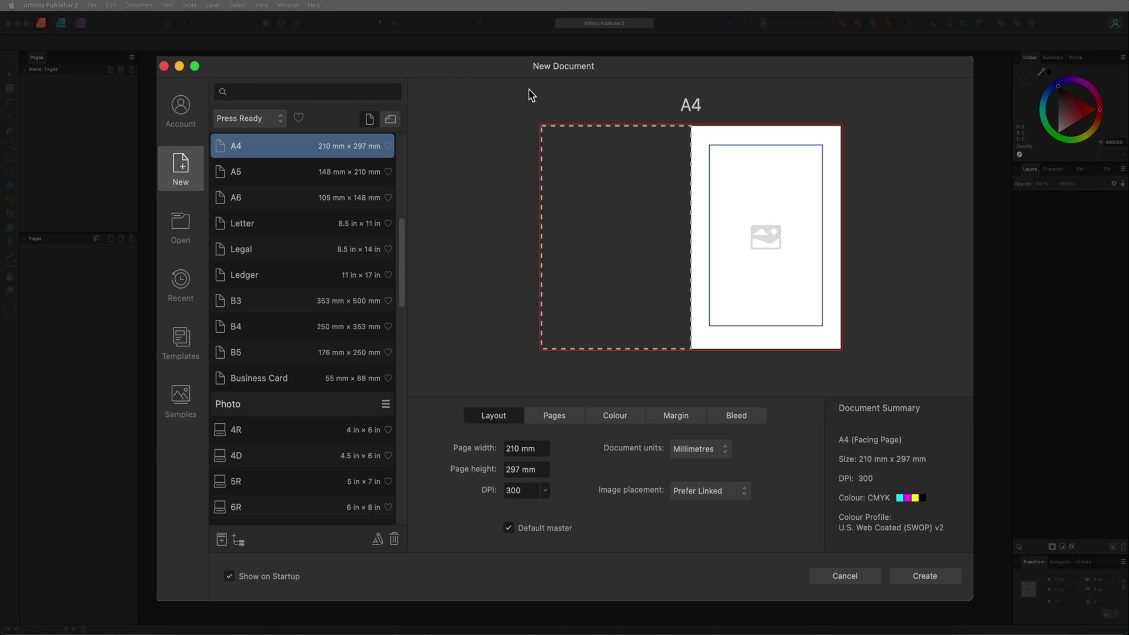
Step: Preview the Press Ready page presets, including A5, A6, Letter, Legal, Ledger, B3, B4, B5 and Business Card
click(256, 174)
click(248, 197)
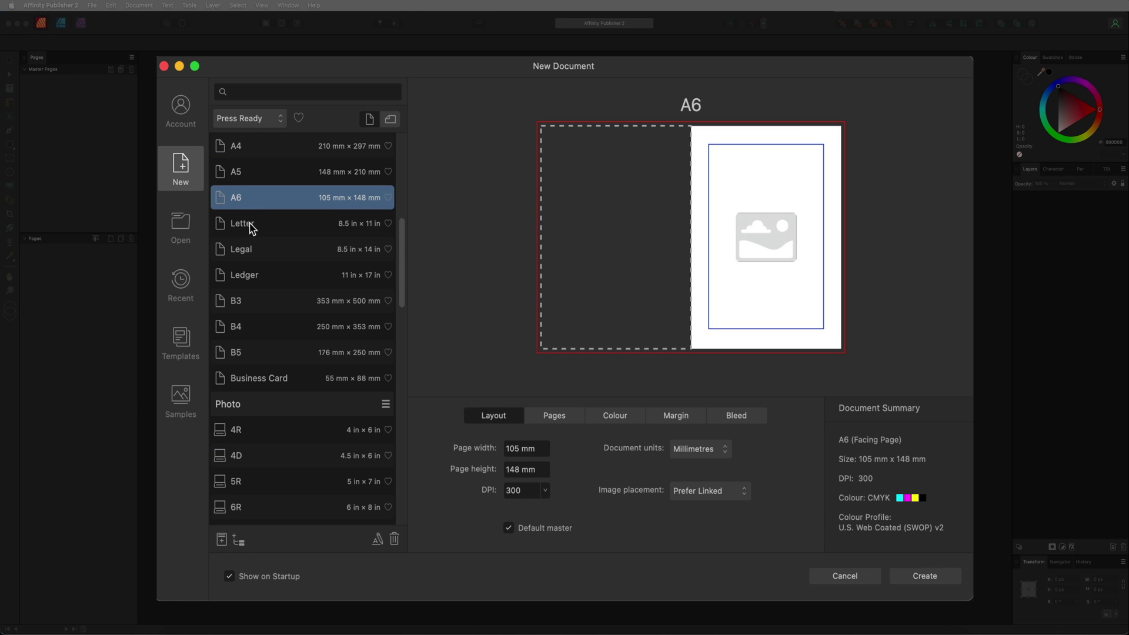
click(251, 227)
click(260, 251)
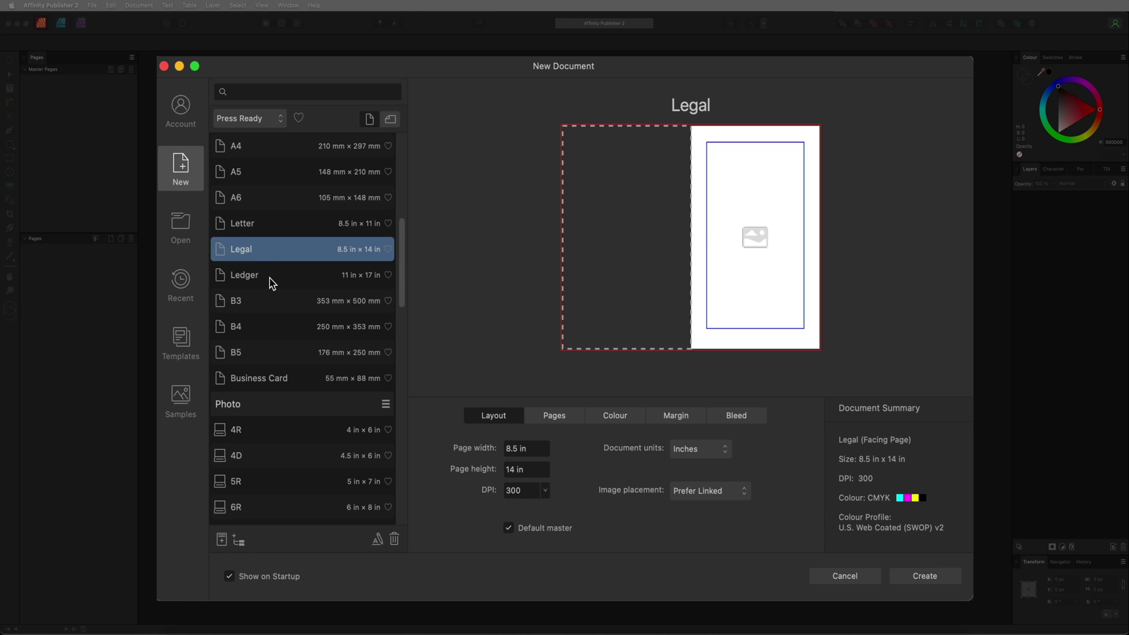
click(272, 283)
click(272, 305)
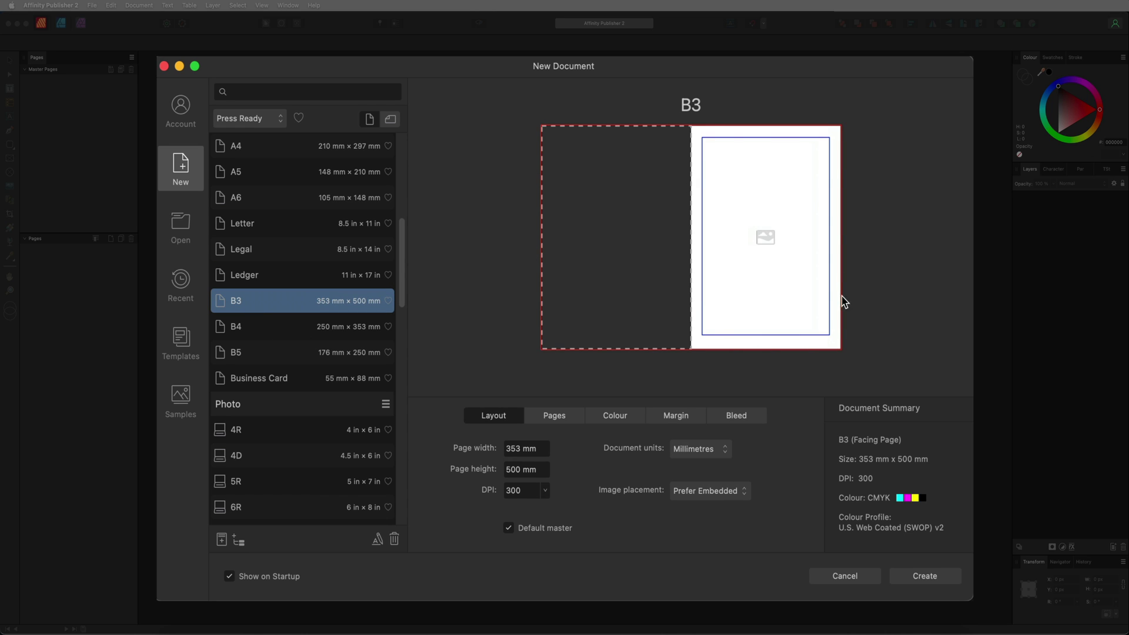
click(285, 334)
click(278, 357)
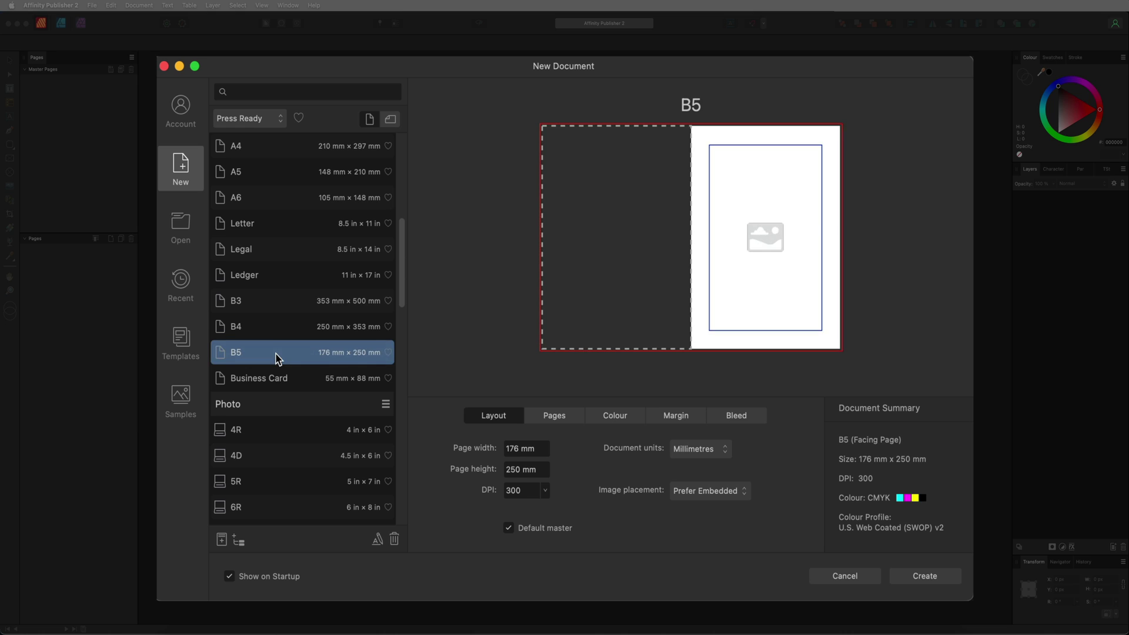
click(274, 382)
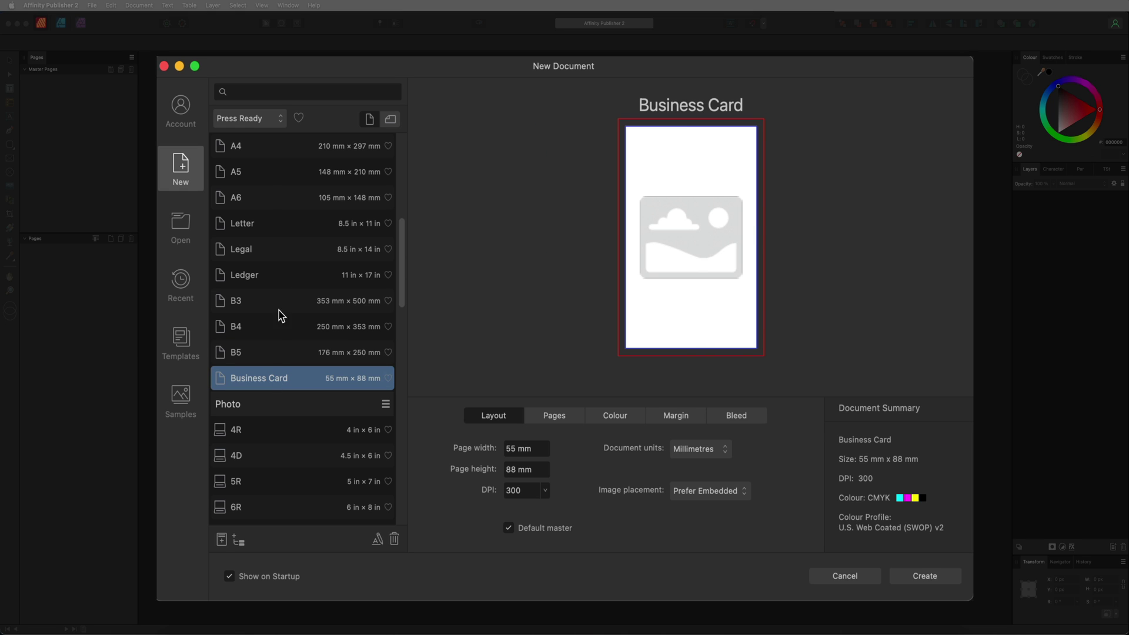
click(264, 177)
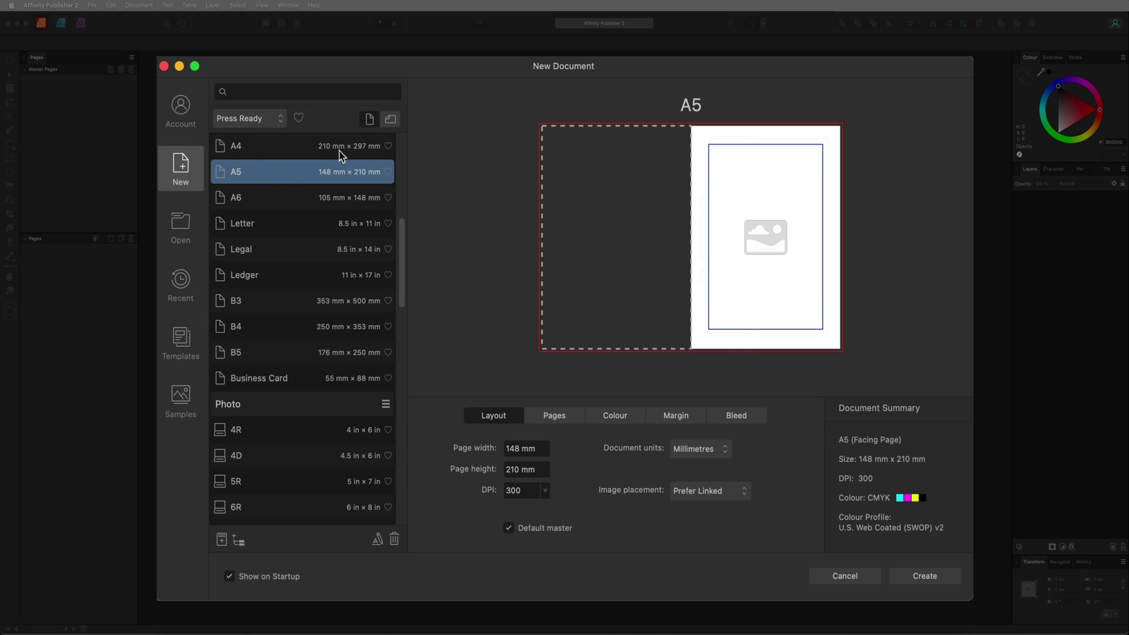
Step: Browse the remaining preset categories and preview the iPad Mini, iPad 10.5" and iPhone X/XS device presets
scroll(281, 251, down, 3)
scroll(283, 257, down, 15)
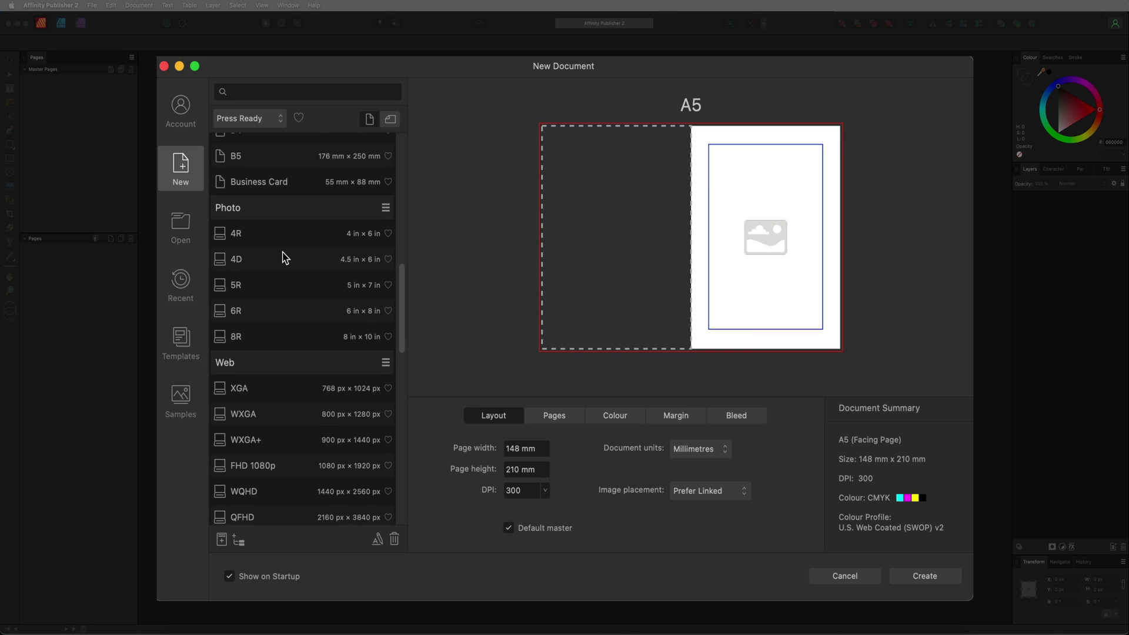
scroll(285, 257, down, 7)
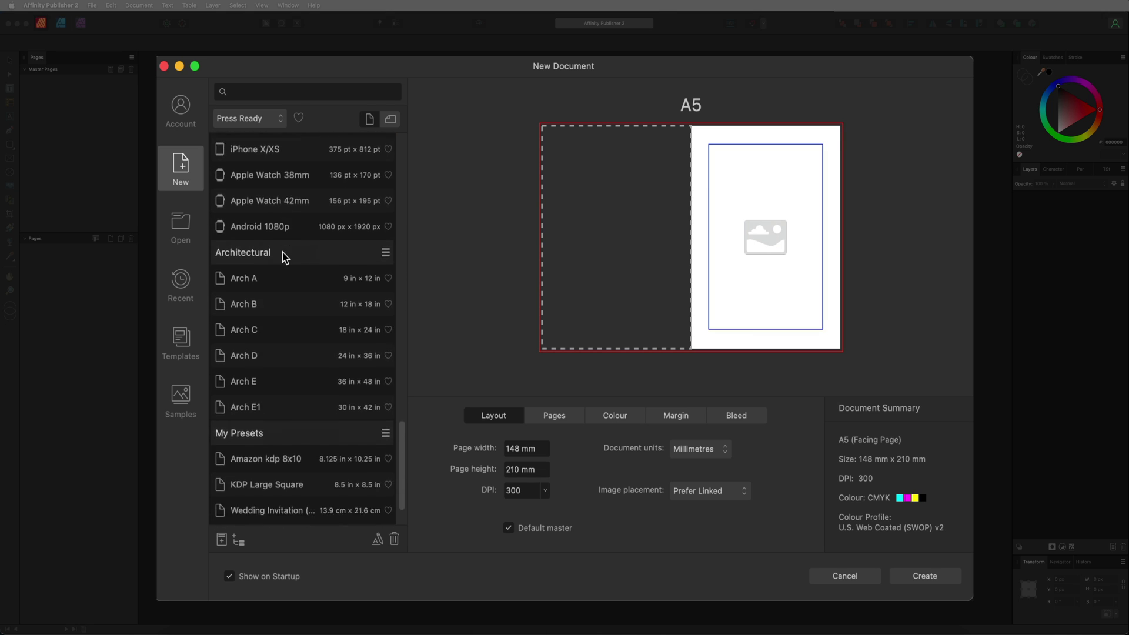
scroll(284, 257, up, 7)
scroll(285, 257, up, 3)
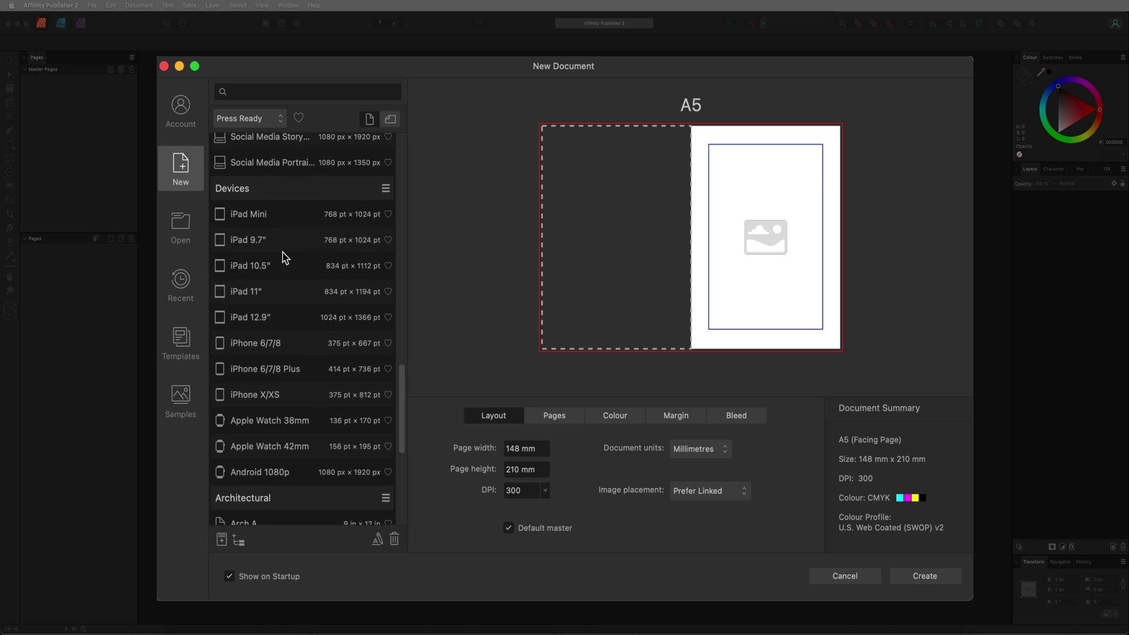
click(242, 243)
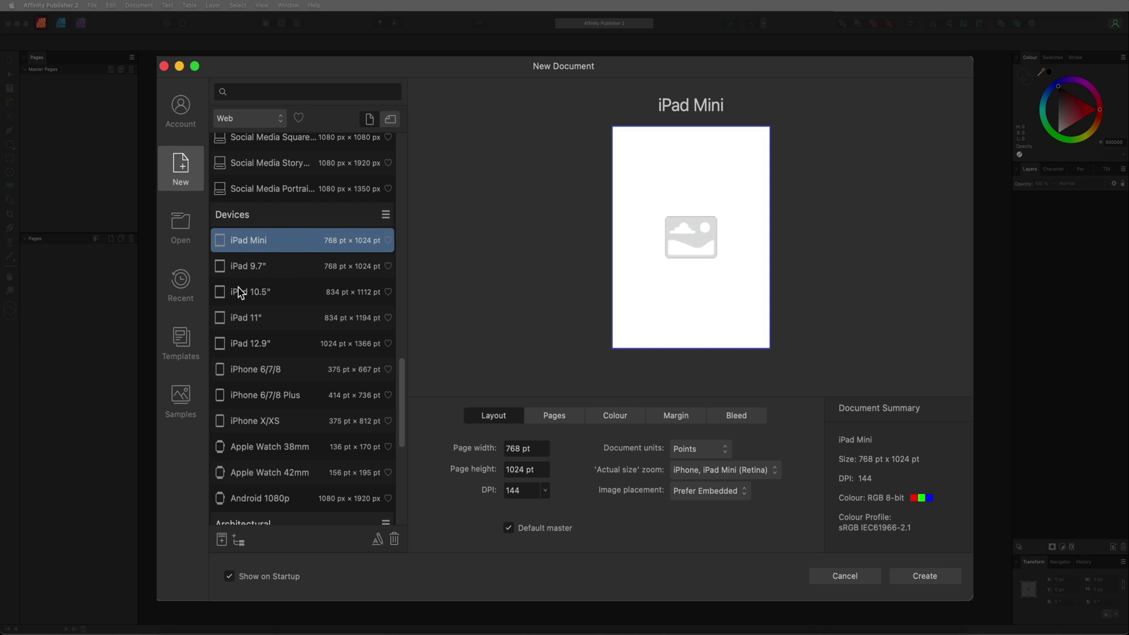
click(272, 294)
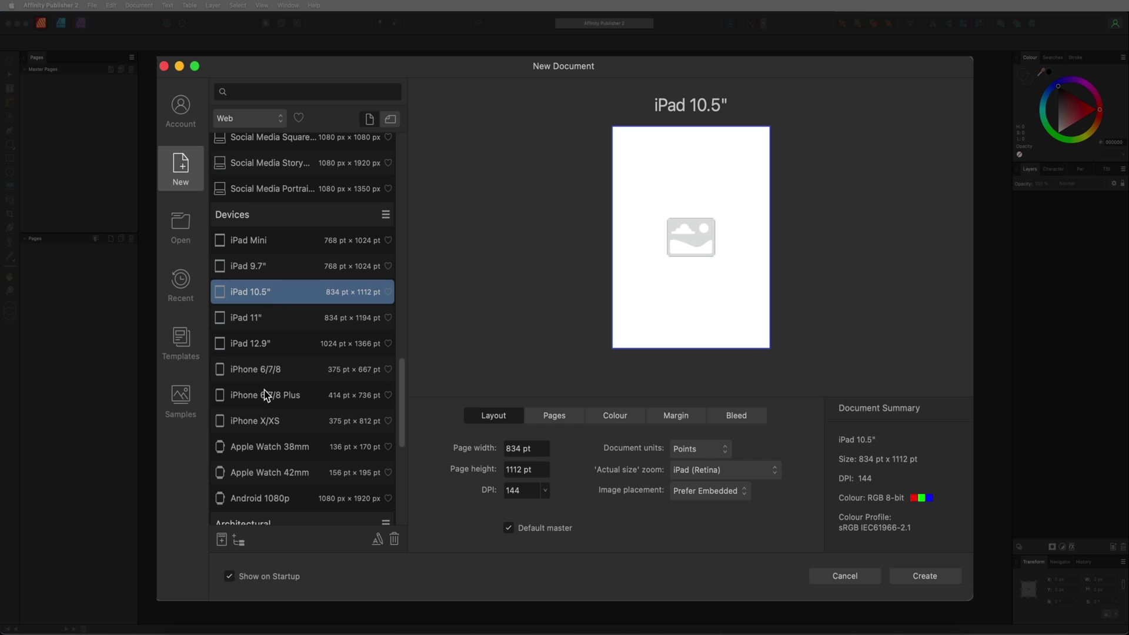
click(268, 425)
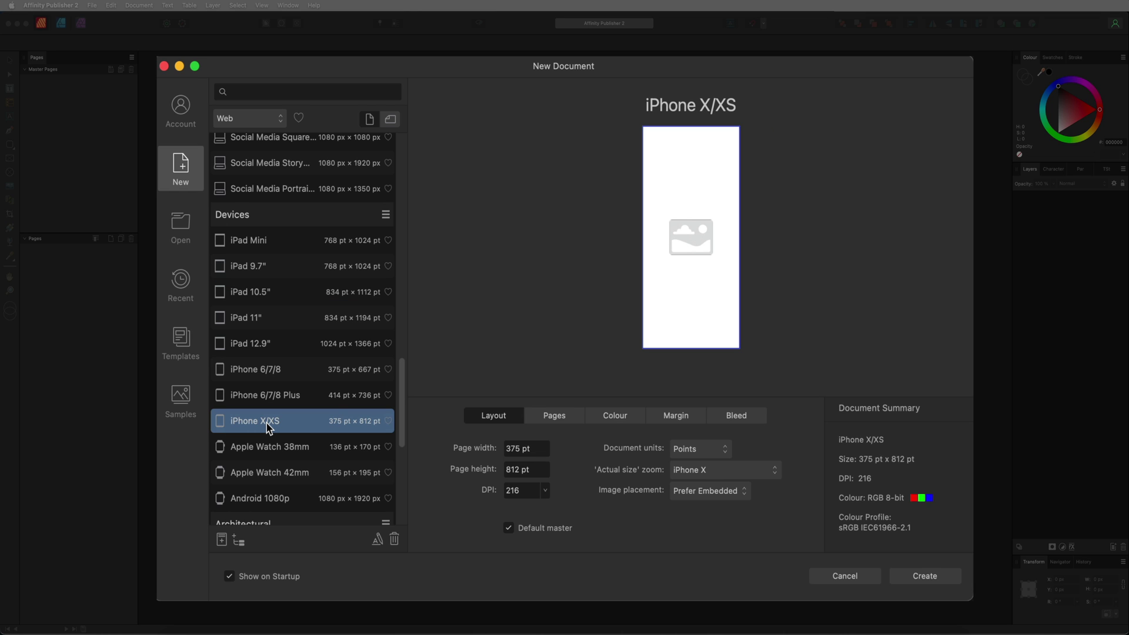
Step: Preview the social media presets in landscape orientation and choose Social Media Portrait Post
scroll(298, 436, up, 10)
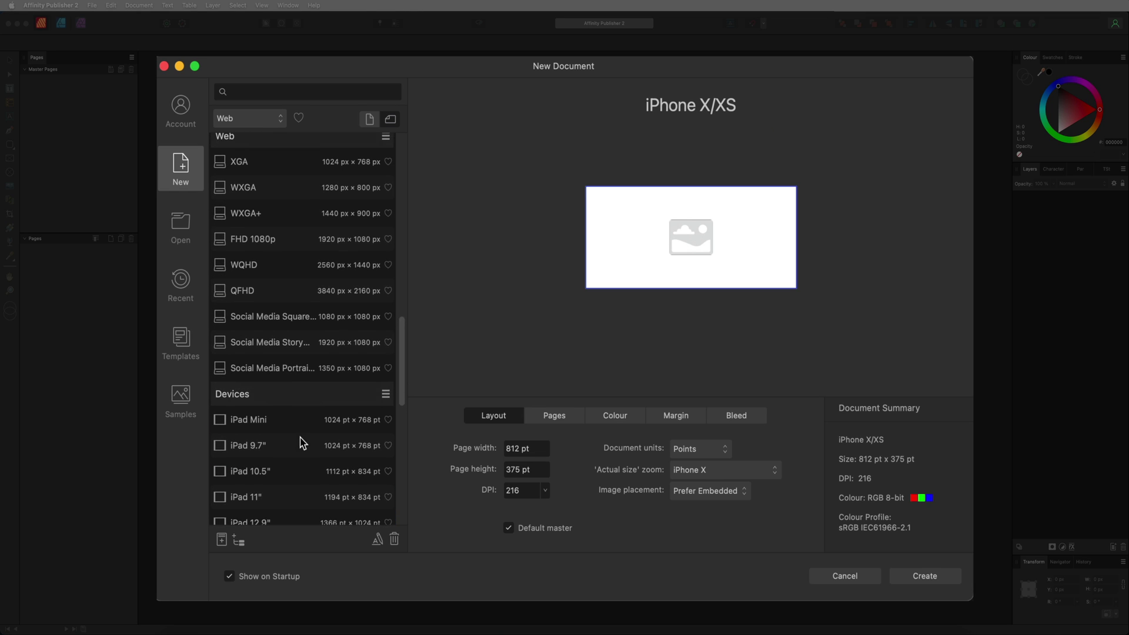
click(256, 326)
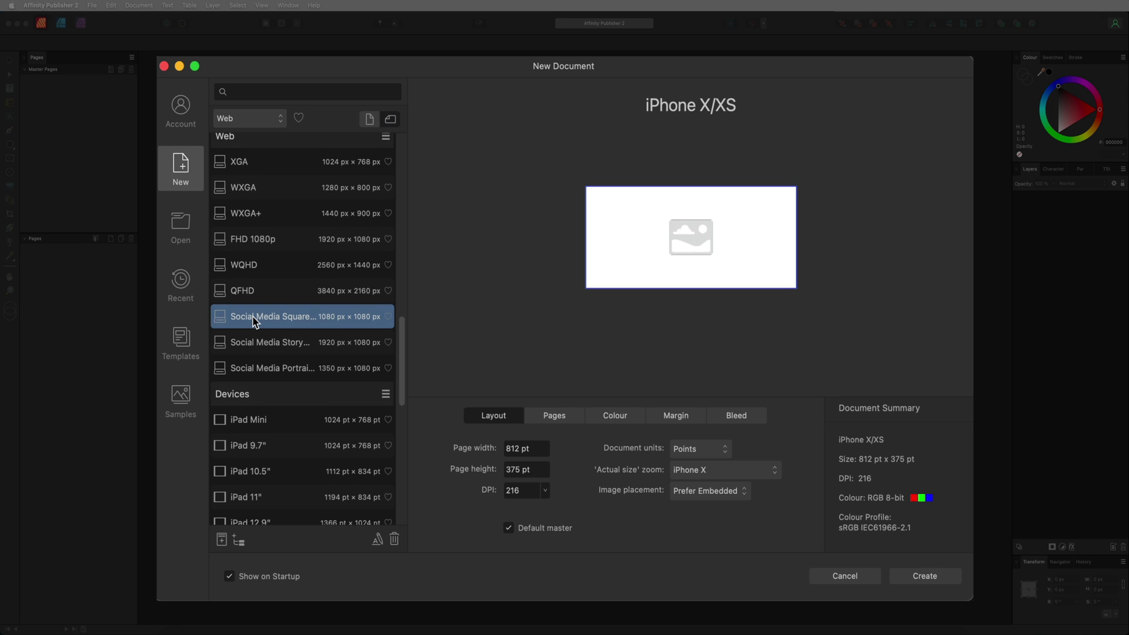
click(288, 344)
click(294, 371)
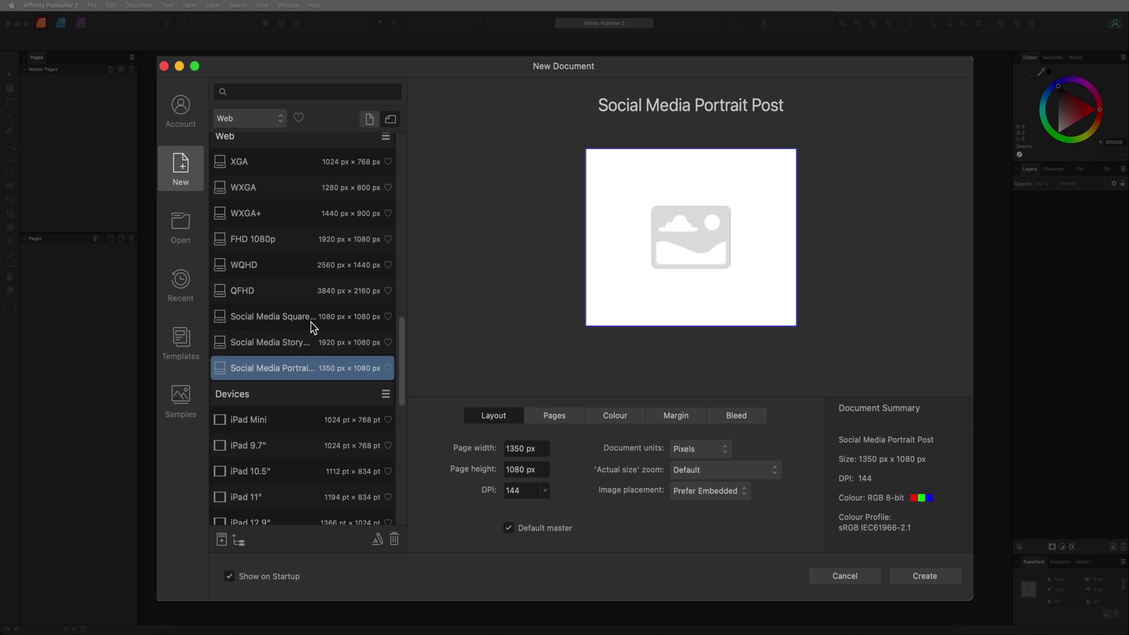
scroll(313, 325, up, 5)
scroll(314, 325, up, 5)
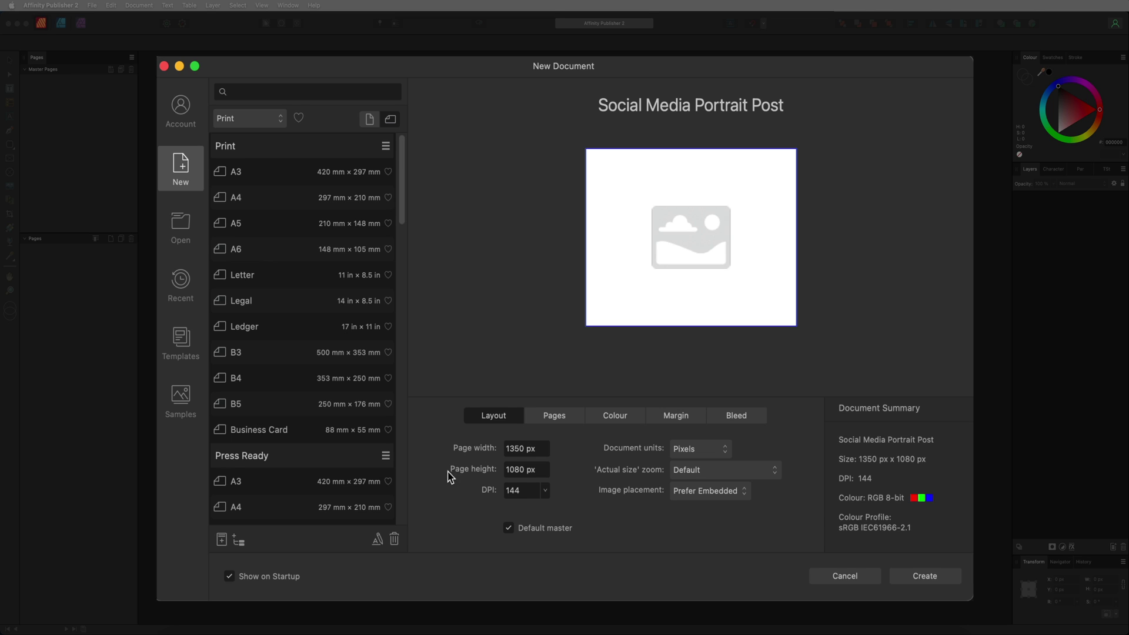
Step: Set both the page height and the page width of the new document to 3000 px
click(539, 452)
click(528, 469)
double_click(528, 469)
text(3000)
click(533, 453)
double_click(533, 453)
text(3000)
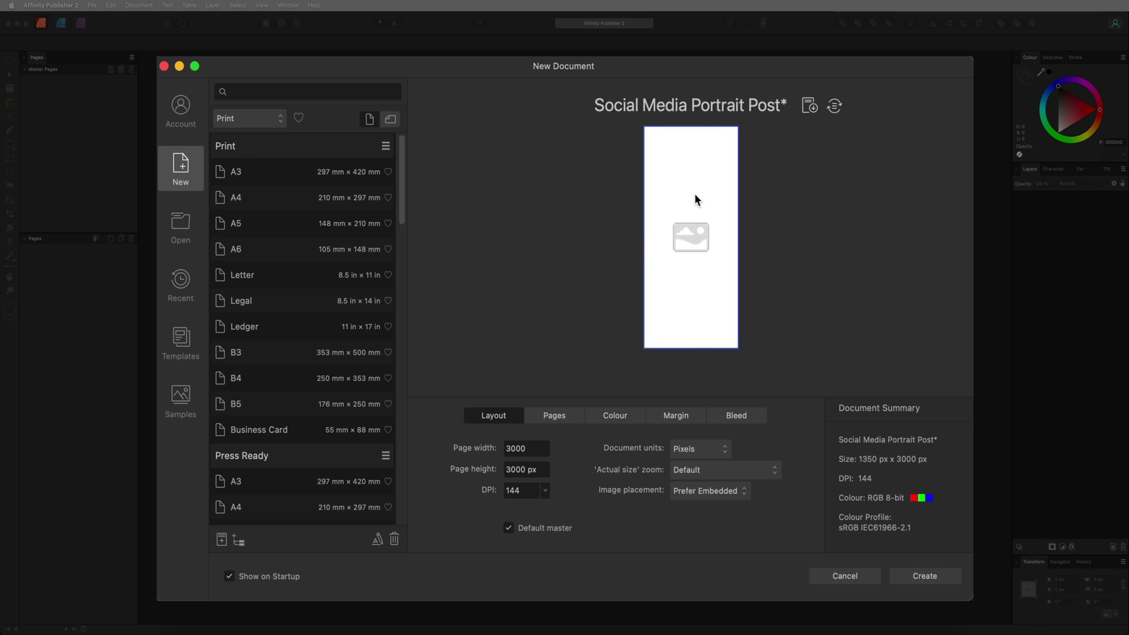
key(Return)
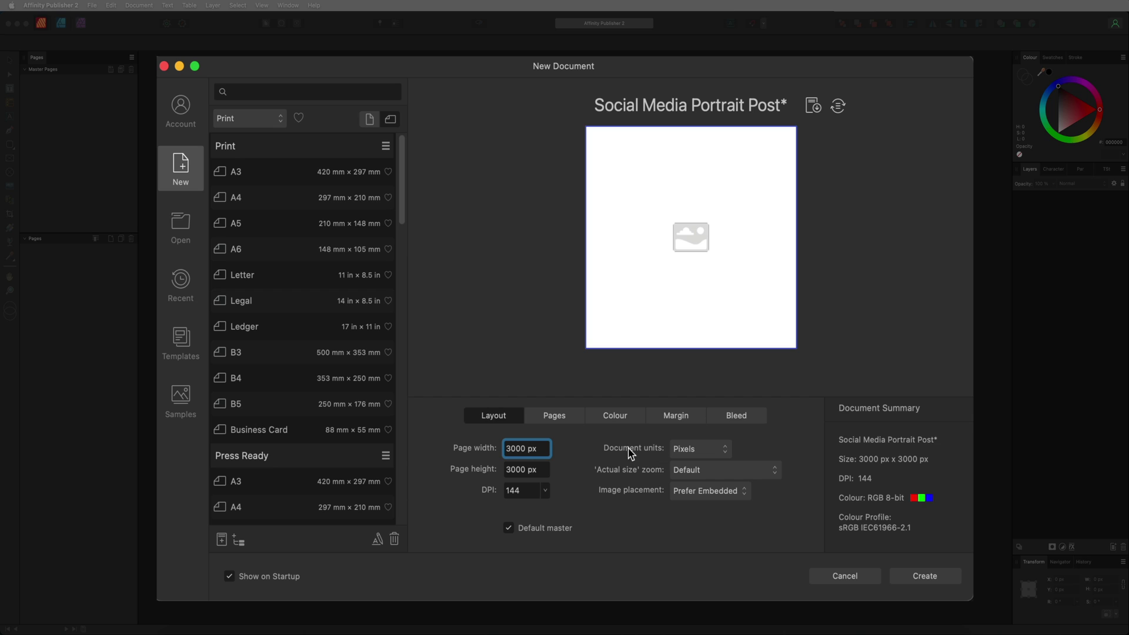
Step: Examine the available document units and the linked and embedded image placement options
click(705, 451)
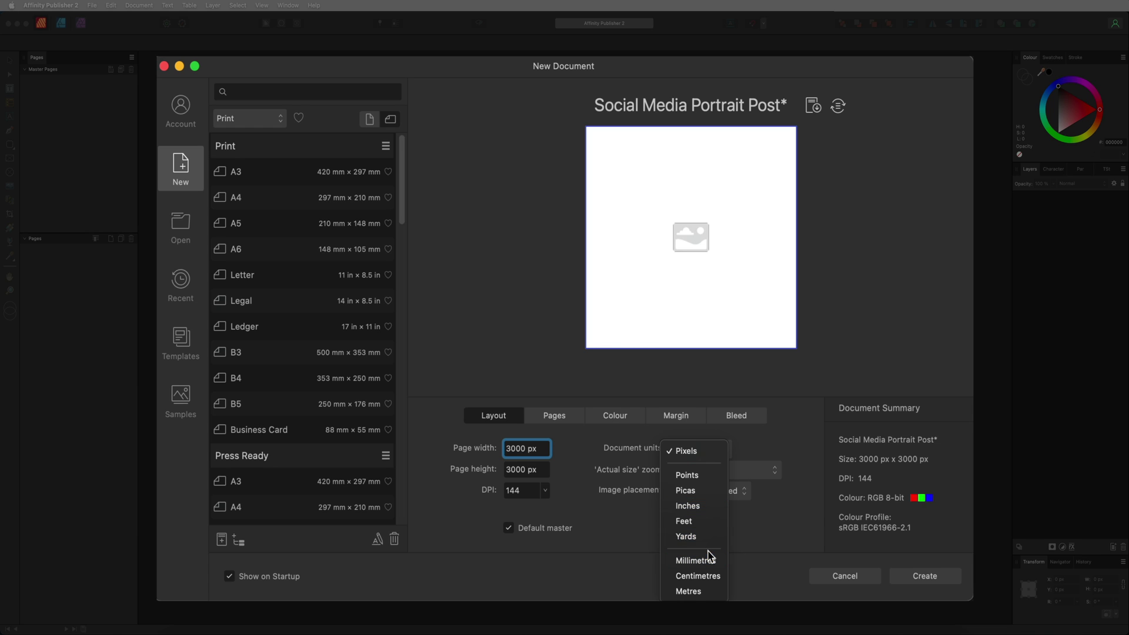
click(701, 452)
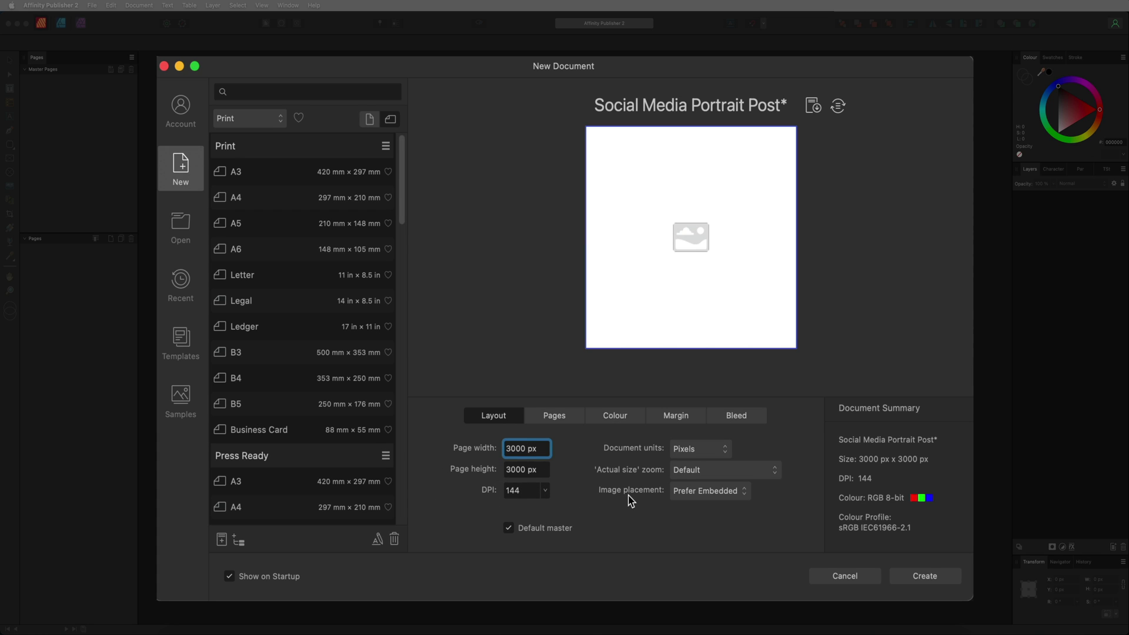
click(701, 492)
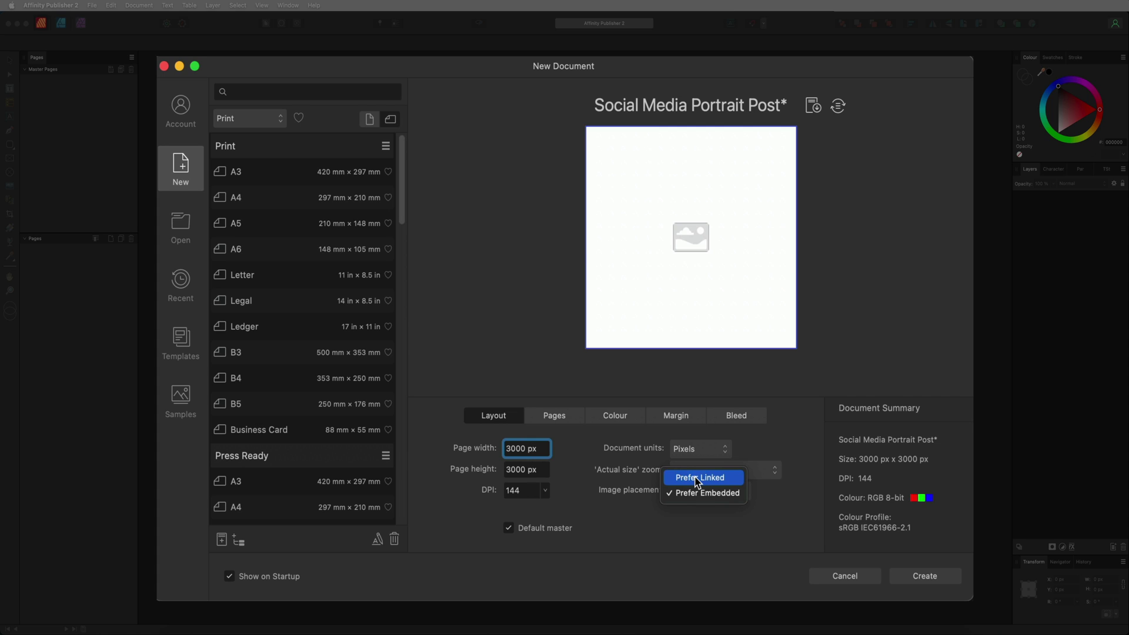
click(696, 480)
click(797, 454)
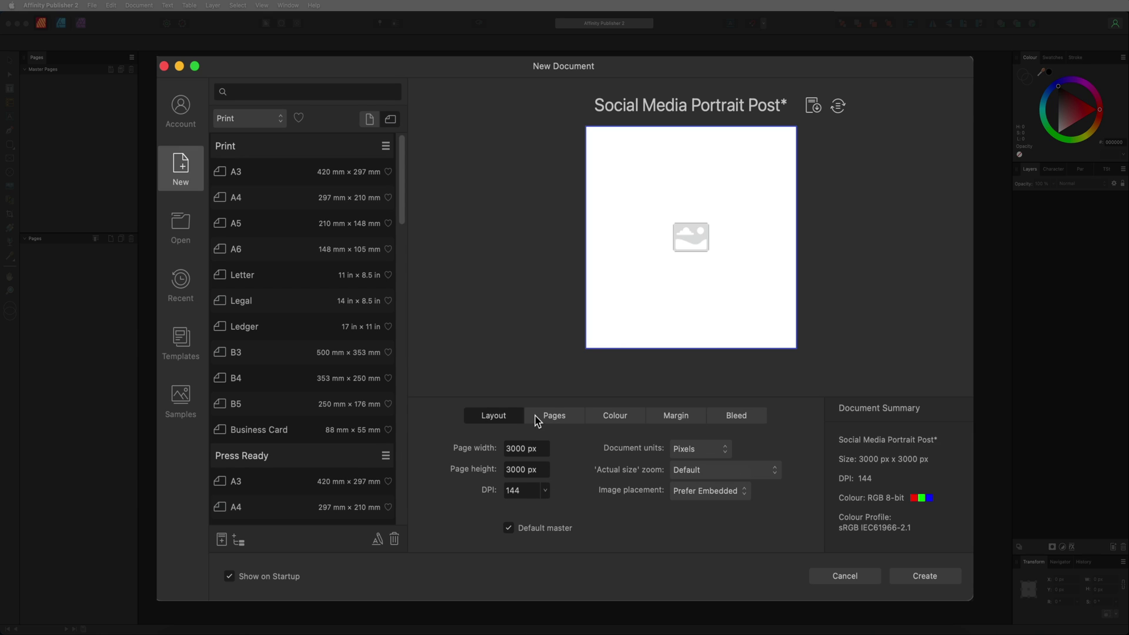
Step: Enable facing pages for the new document
click(558, 416)
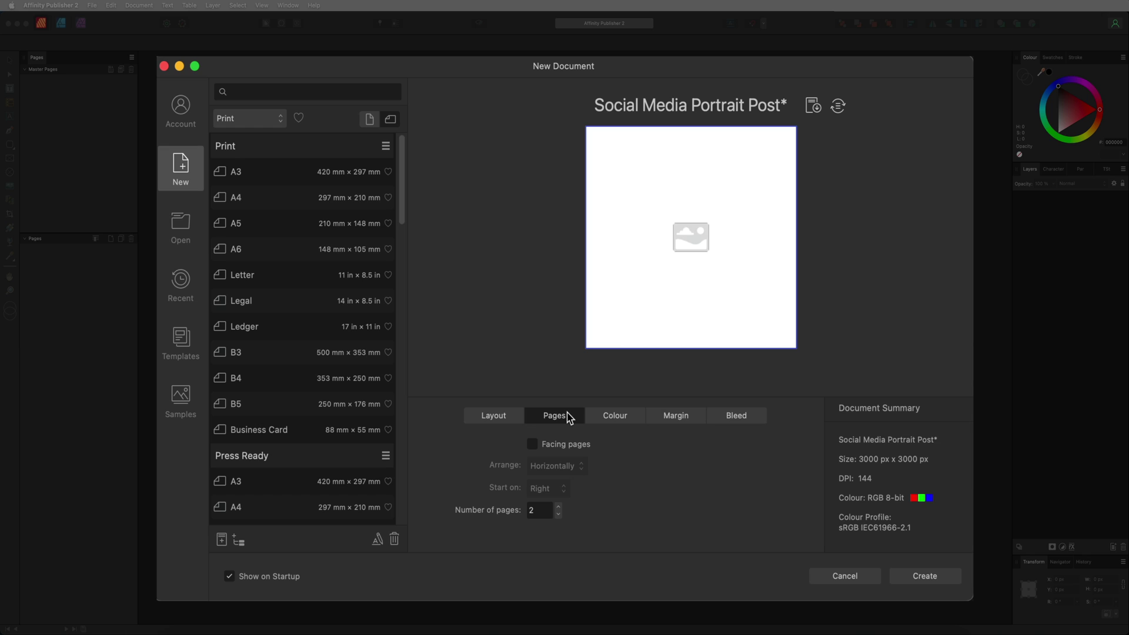
click(534, 446)
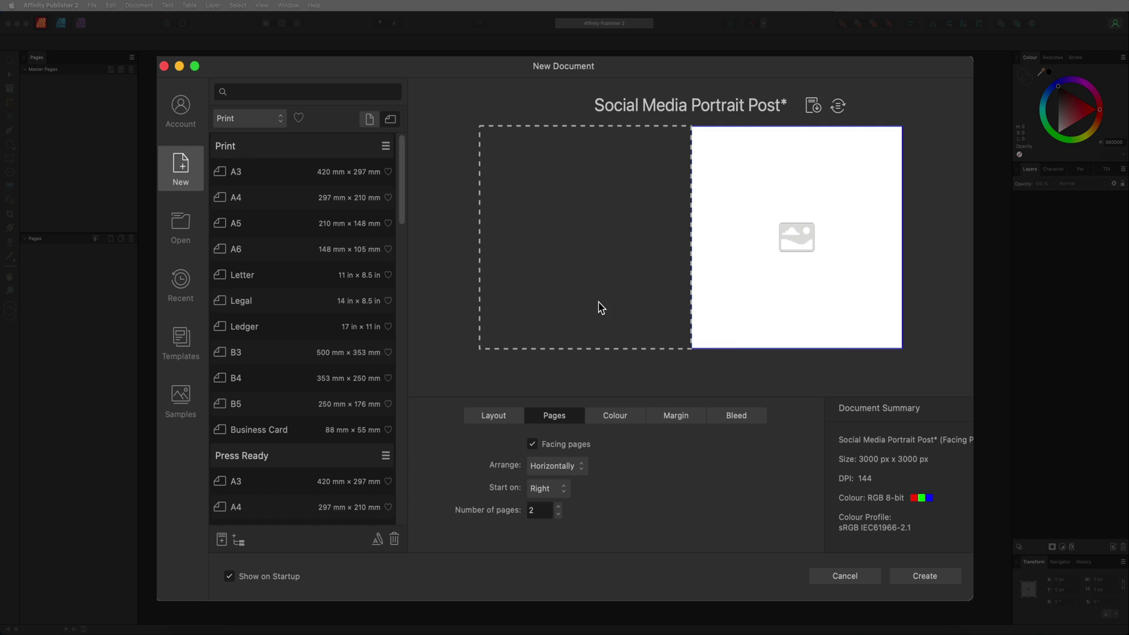
click(534, 445)
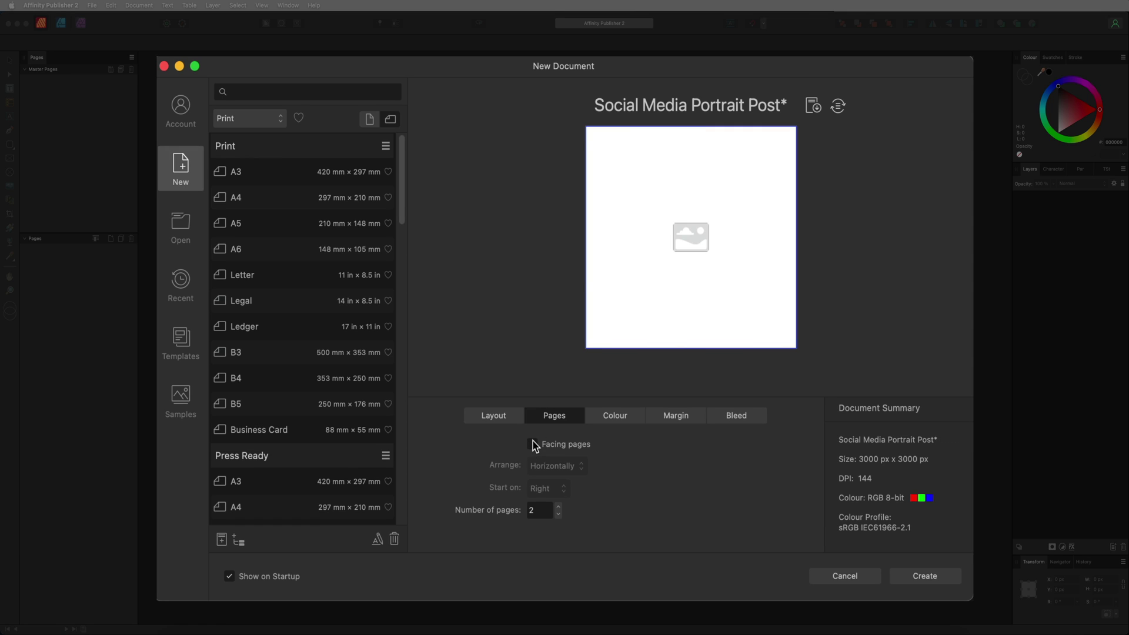
click(533, 445)
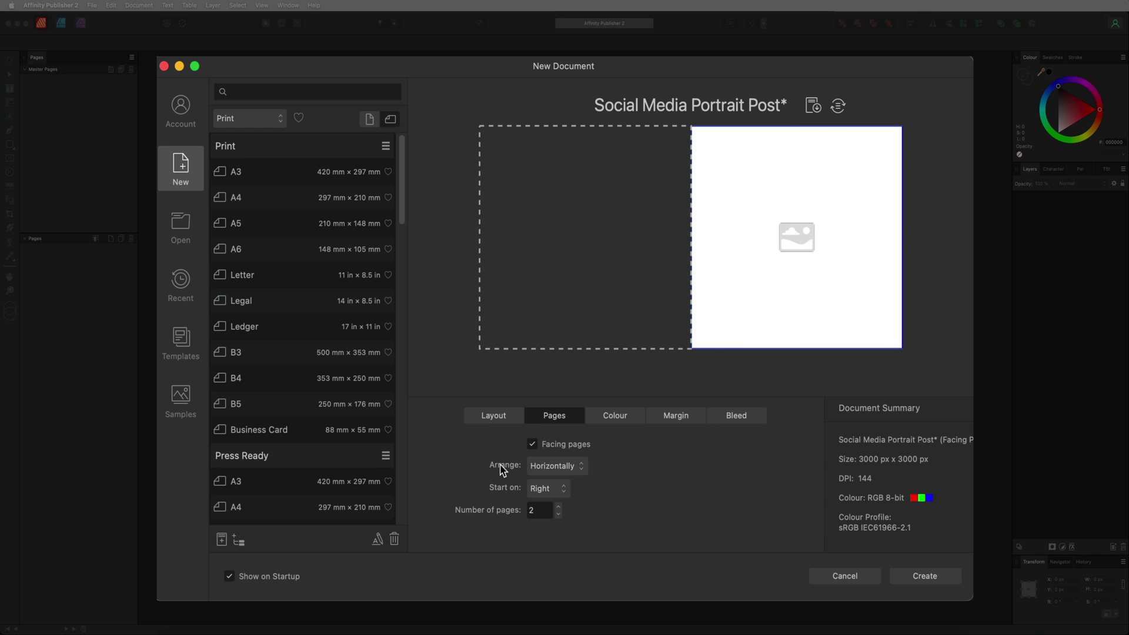
Step: Try arranging the facing pages vertically, switch back to the horizontal arrangement, and check the start side options
click(580, 466)
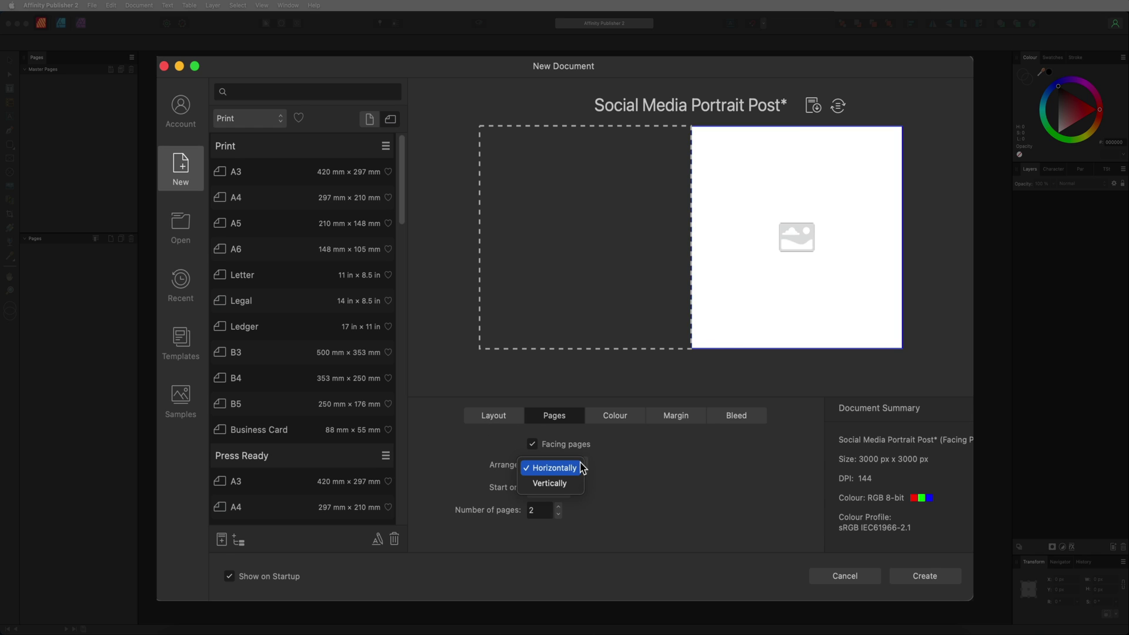
click(558, 485)
click(575, 469)
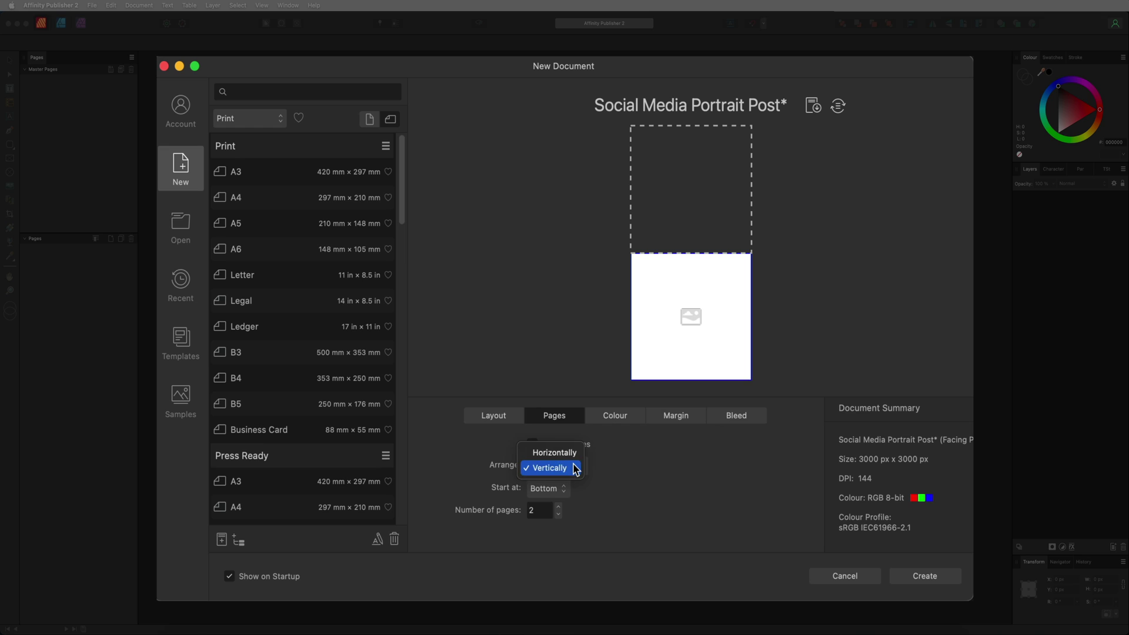
click(564, 452)
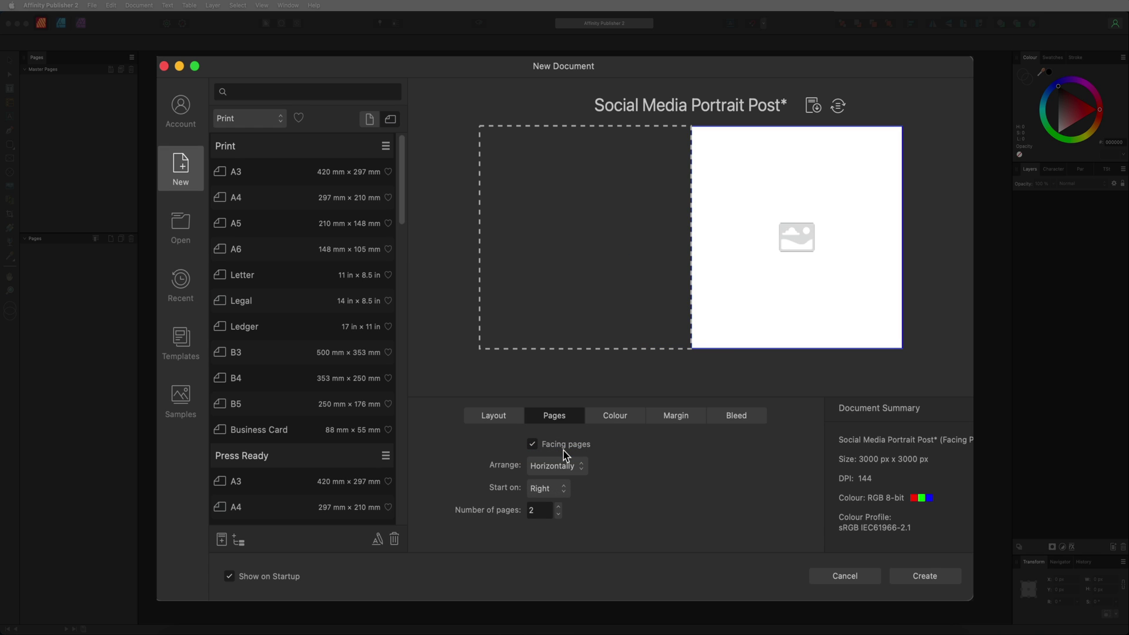
click(546, 489)
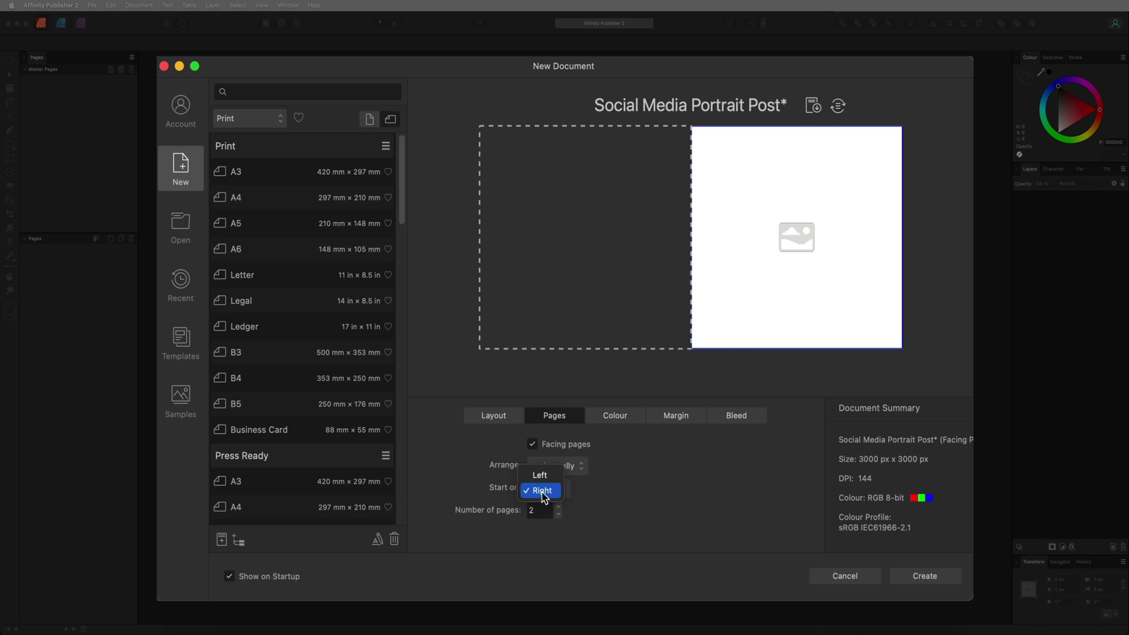
click(483, 487)
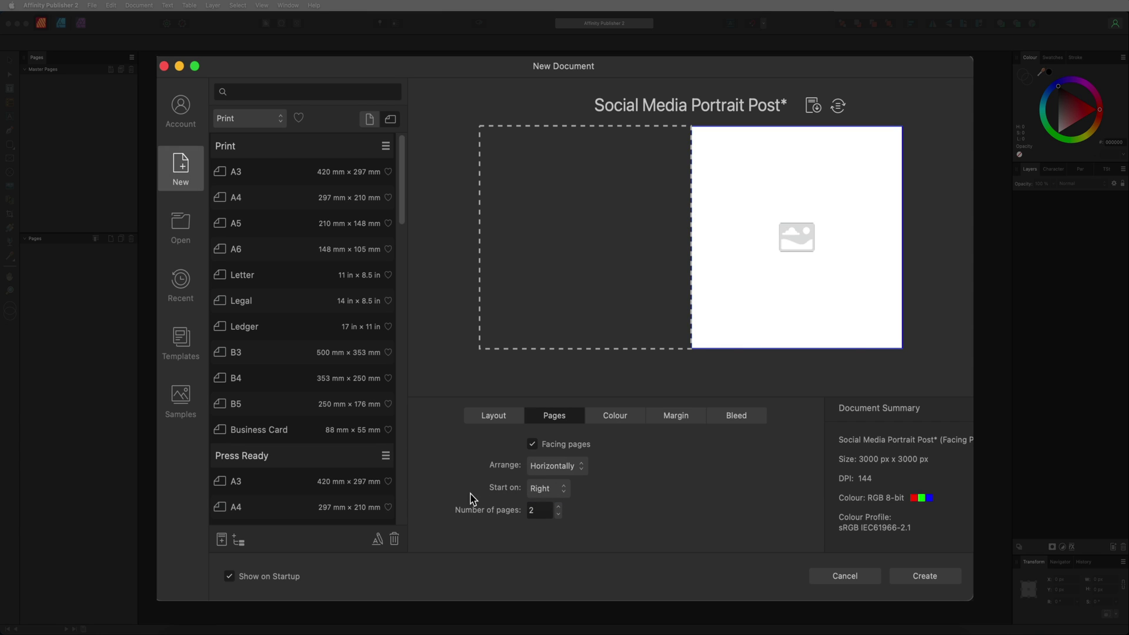
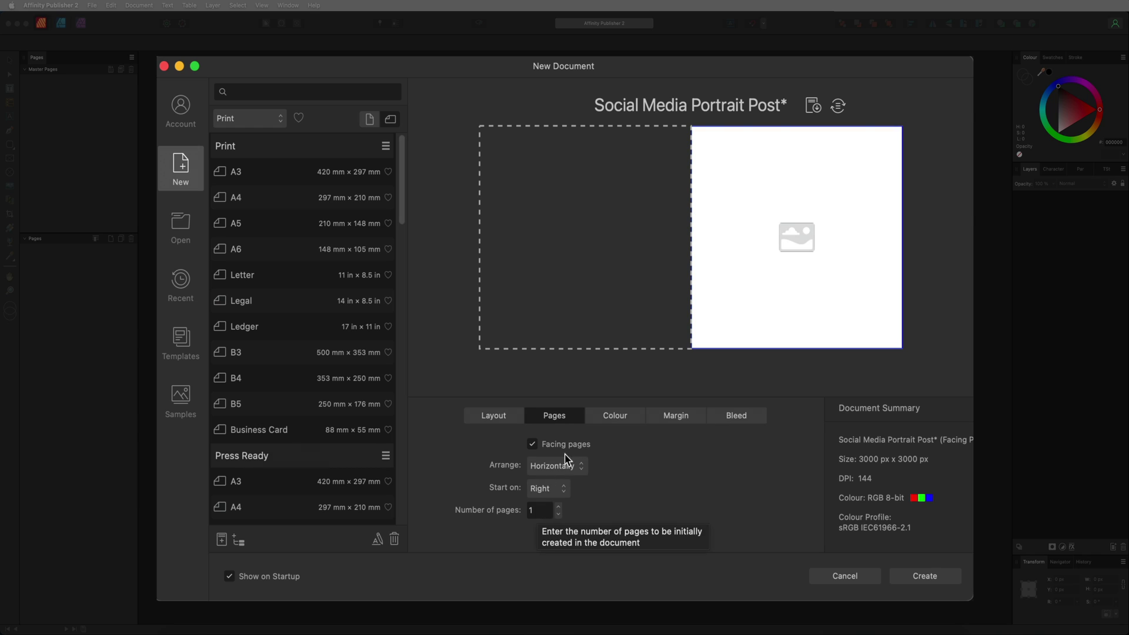
Step: Examine the colour profile options for the new document and keep sRGB IEC61966-2.1
click(613, 417)
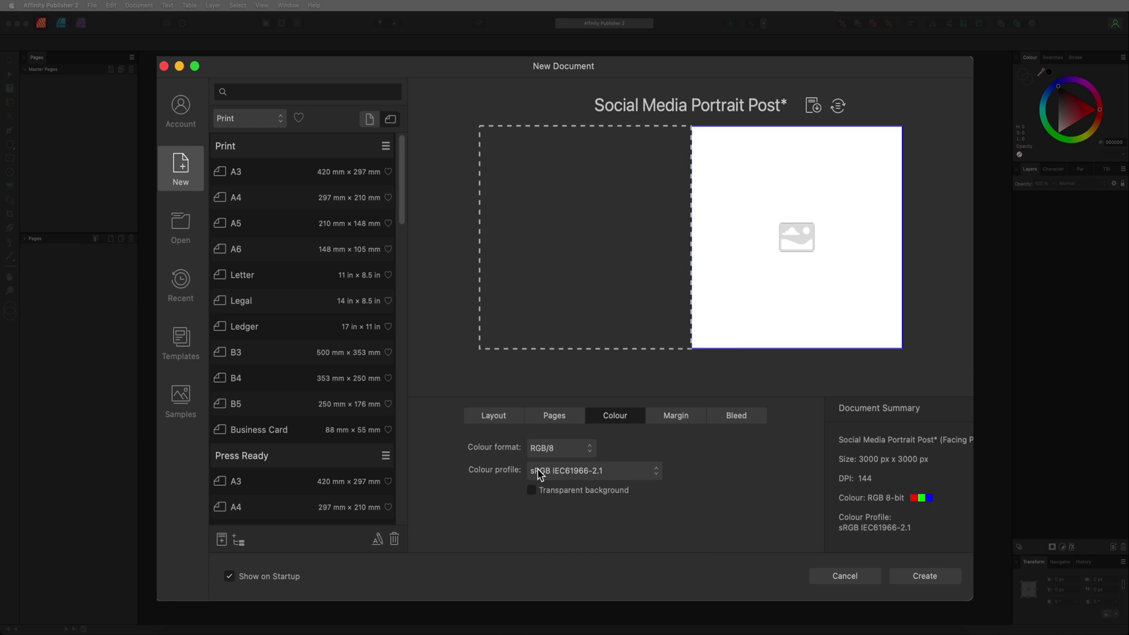
click(629, 473)
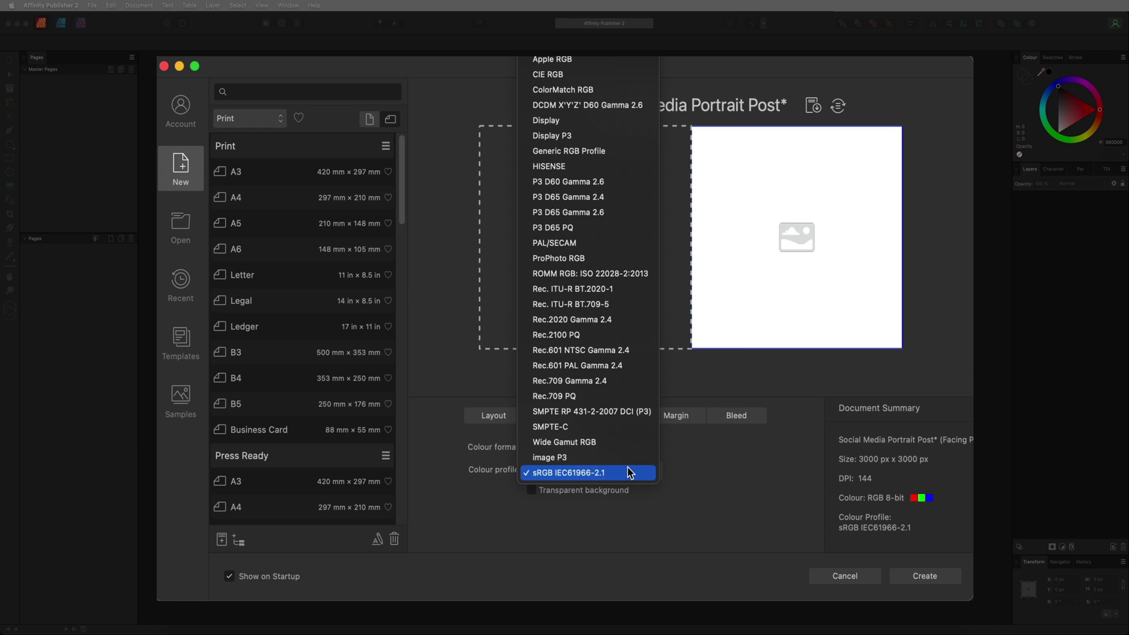
click(587, 472)
Step: Try the CMYK/8 colour format for the new document and switch it back to RGB/8
click(562, 453)
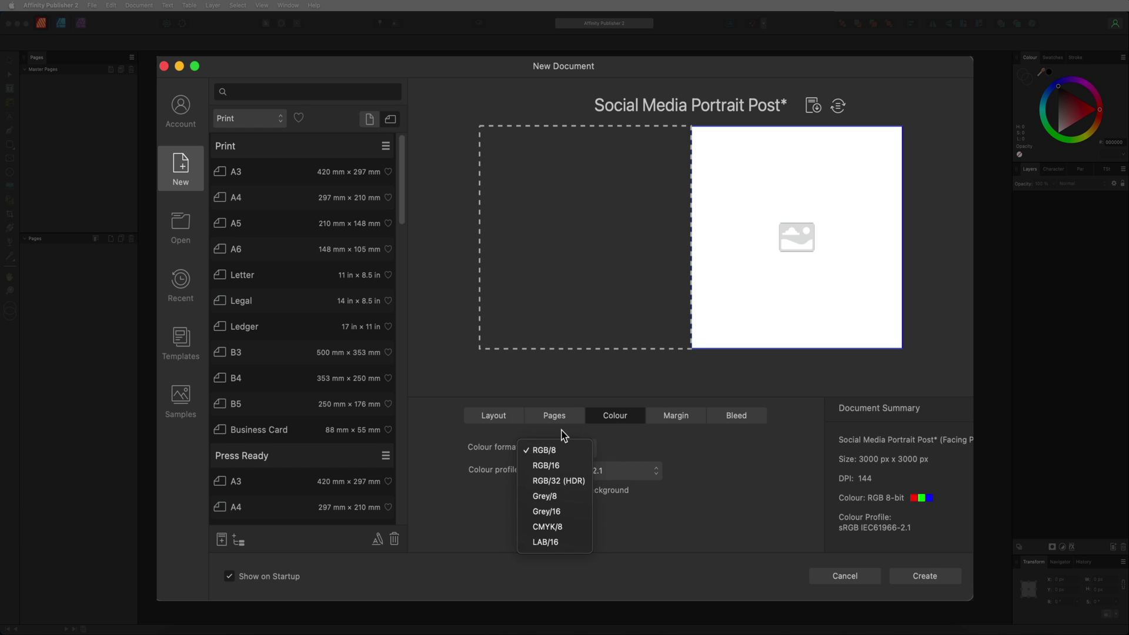
click(544, 527)
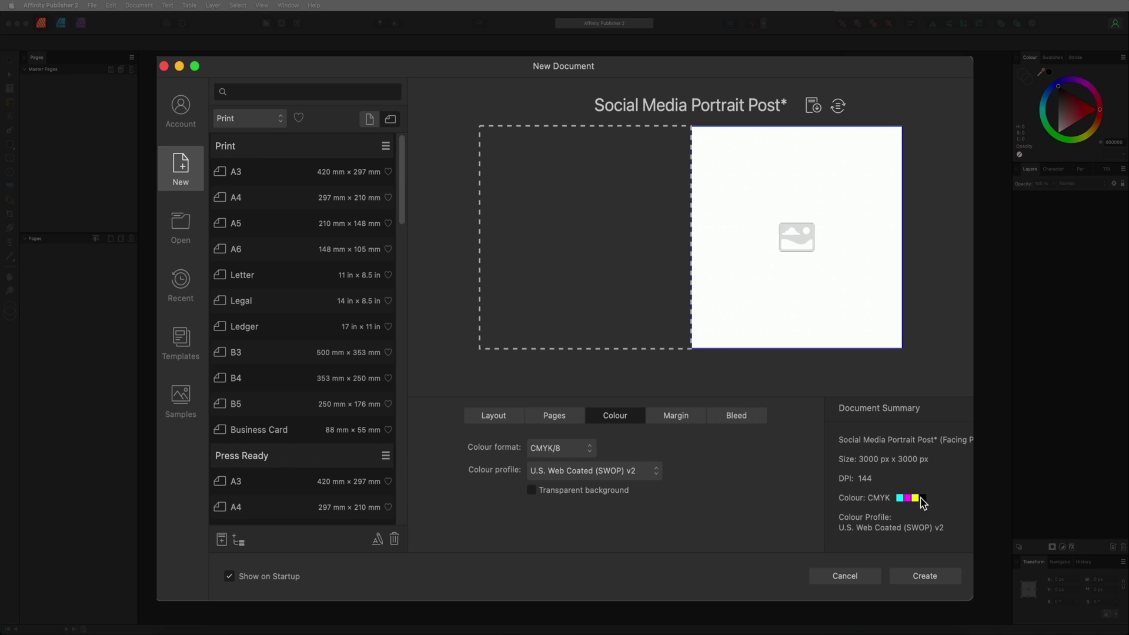
click(587, 454)
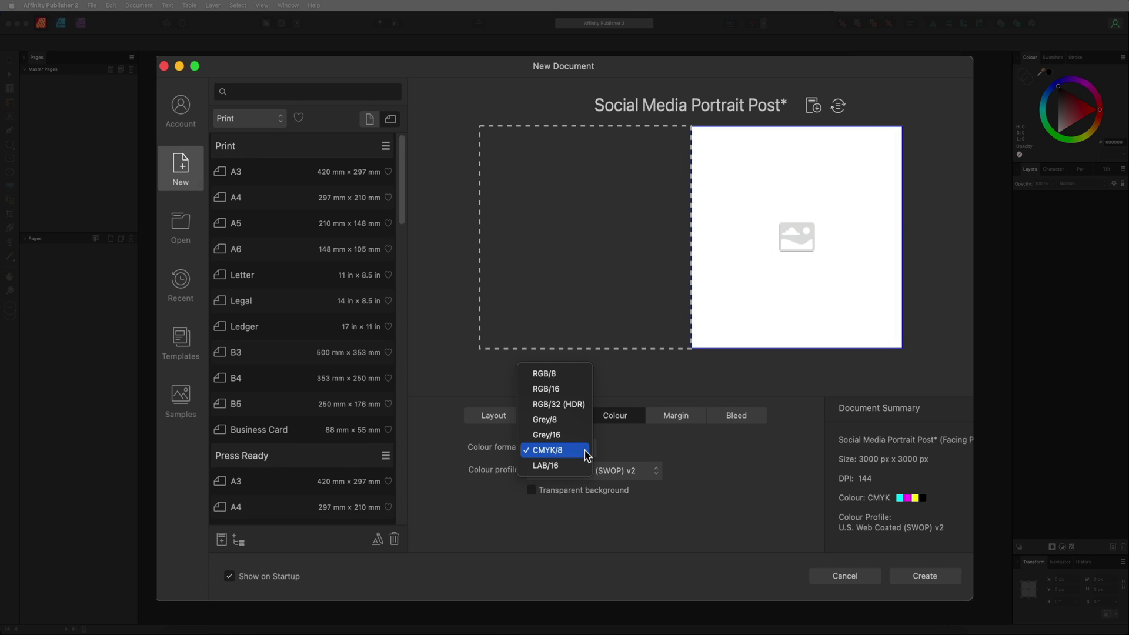
click(575, 374)
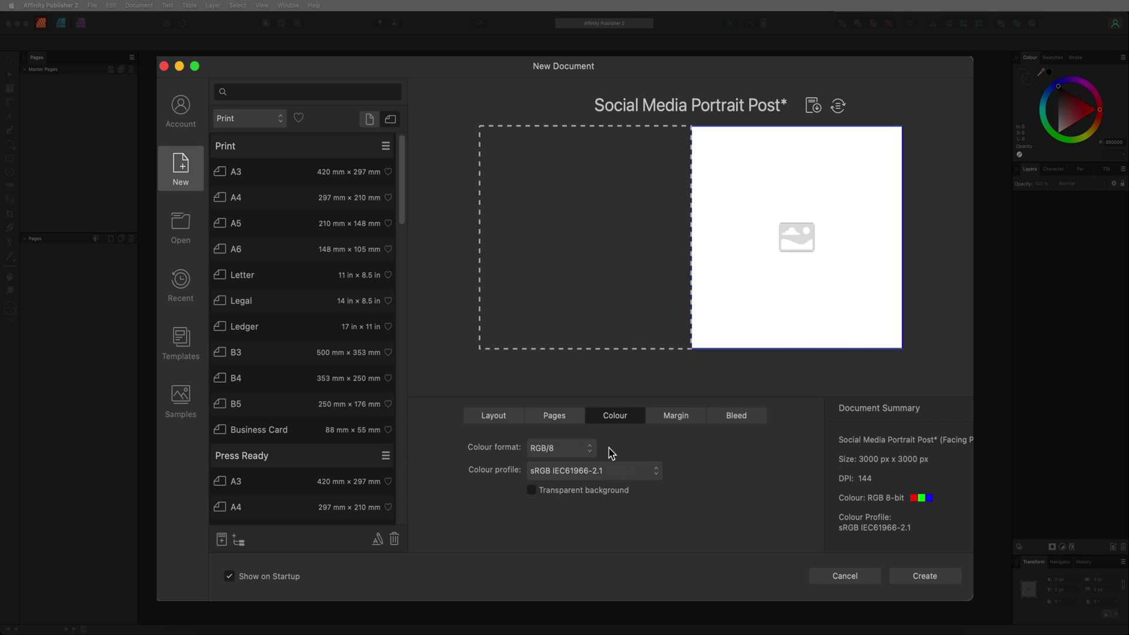
Step: Set the document's colour format to CMYK/8 and try a transparent background before returning to the opaque one
click(588, 450)
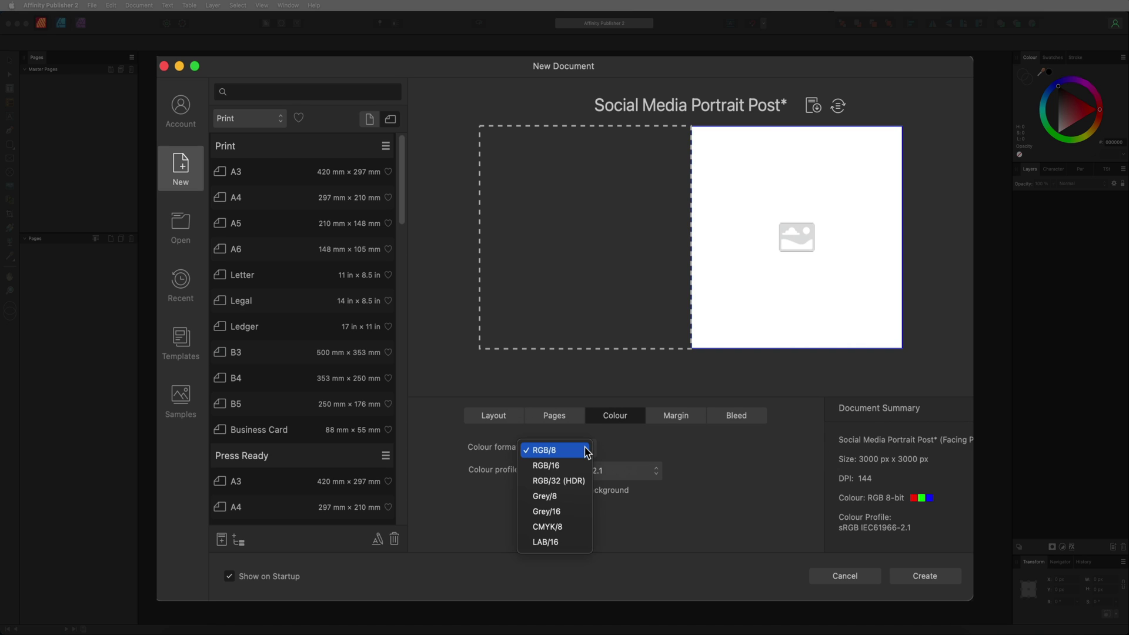
click(552, 528)
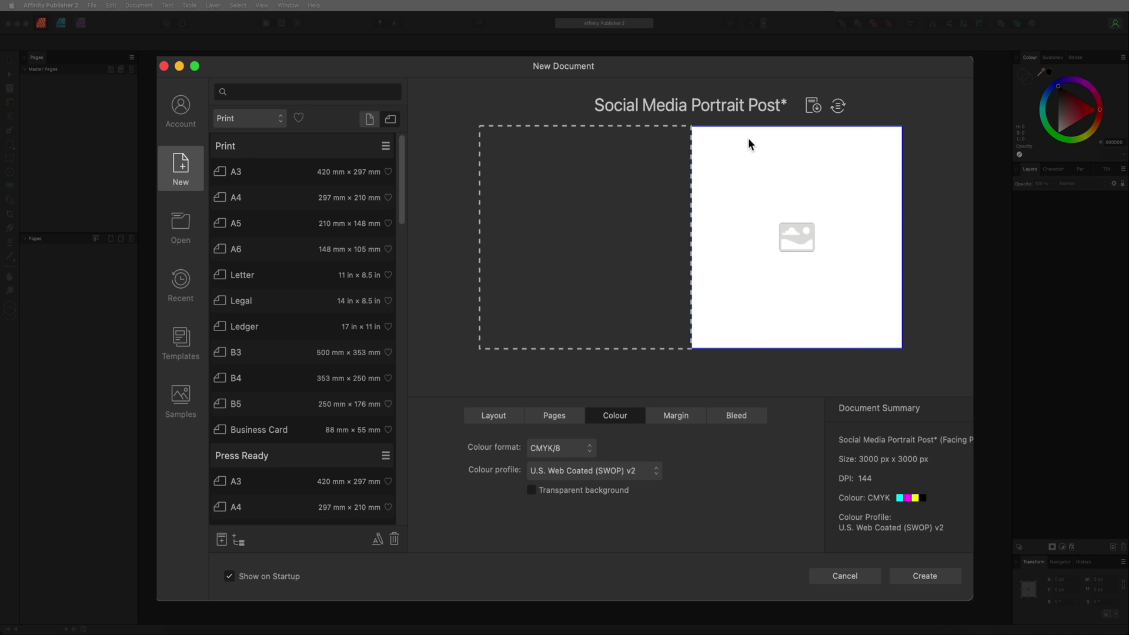
click(531, 490)
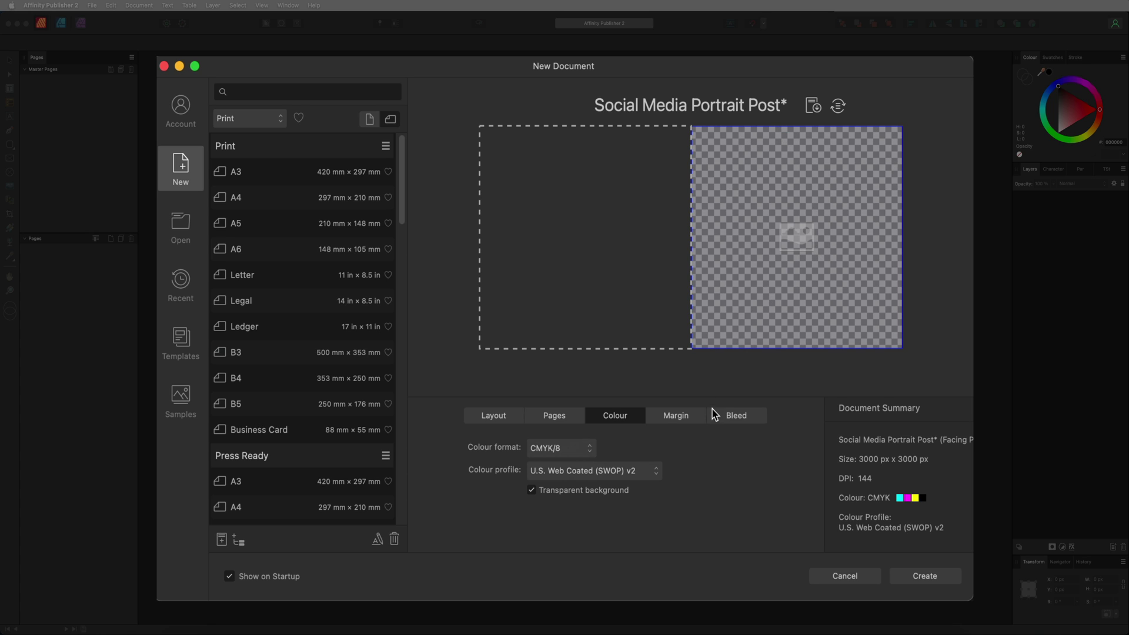
click(532, 492)
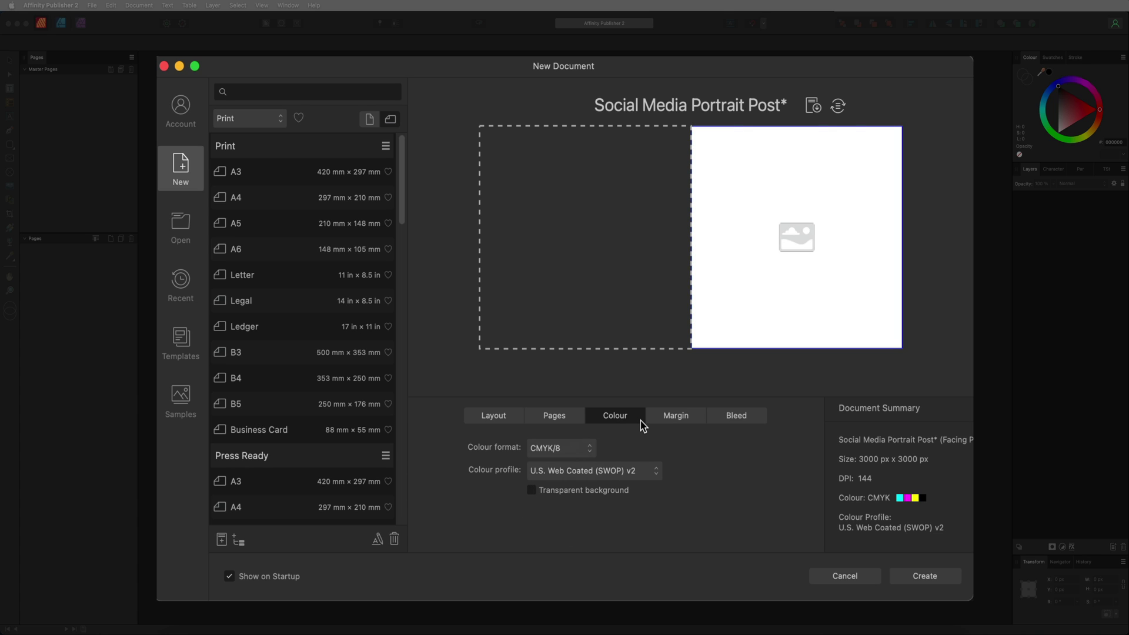
Step: Check the inner, outer, top and bottom margin values and exclude margins from the new document
click(687, 415)
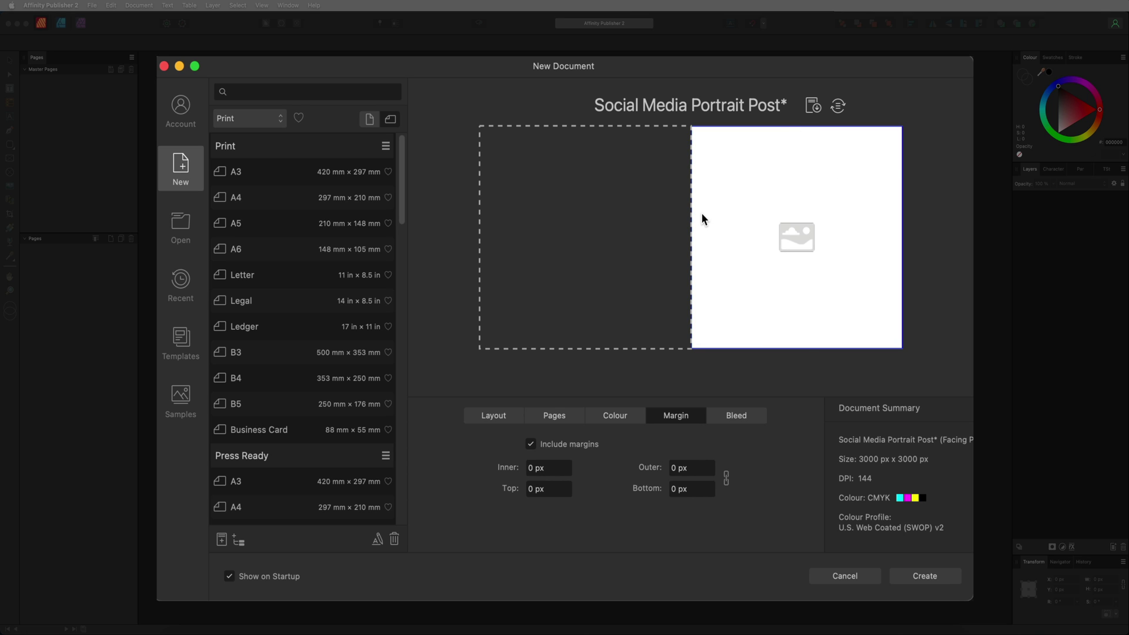
double_click(554, 468)
click(703, 469)
click(686, 490)
click(552, 489)
click(532, 447)
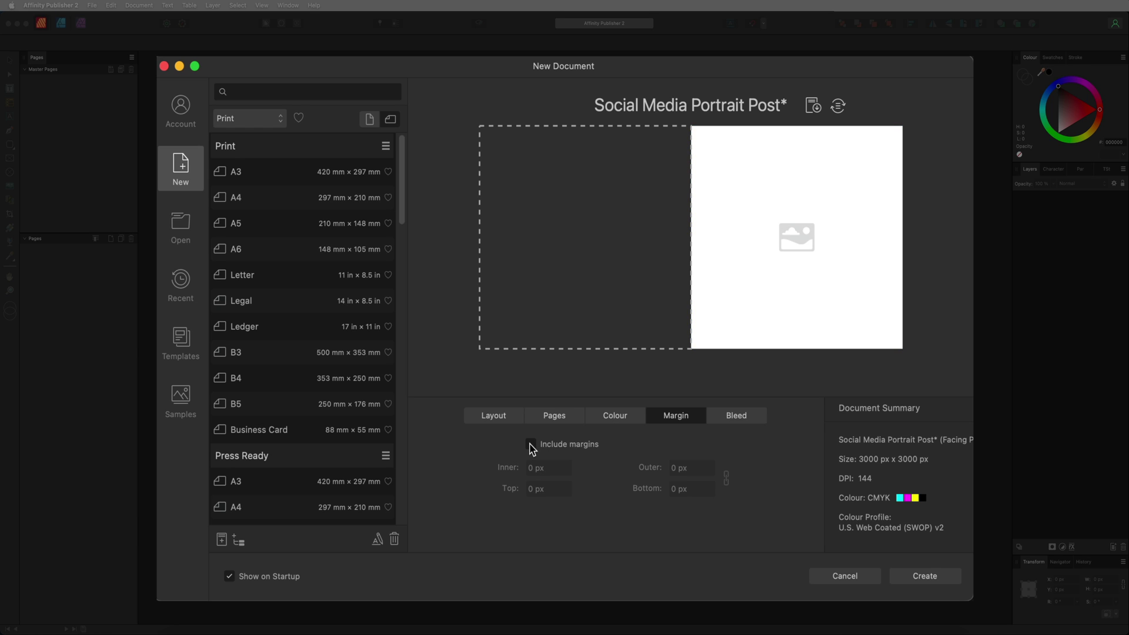
Step: Set the new document's bleed to 3 px on all sides and change the unit to get 3 mm
click(745, 419)
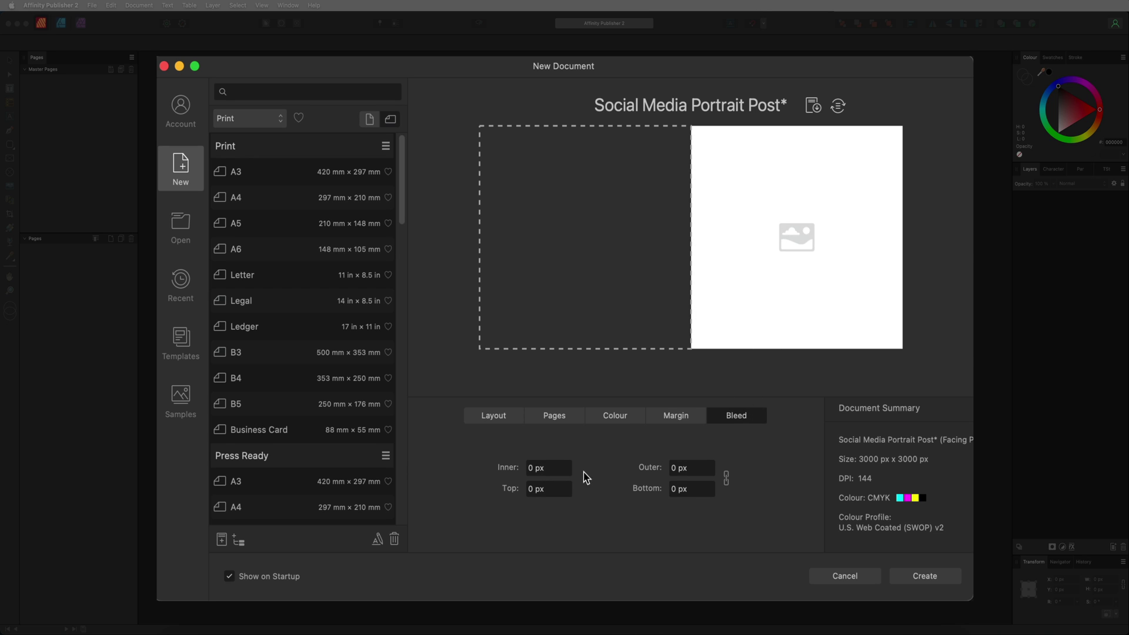
click(547, 467)
text(3)
key(Return)
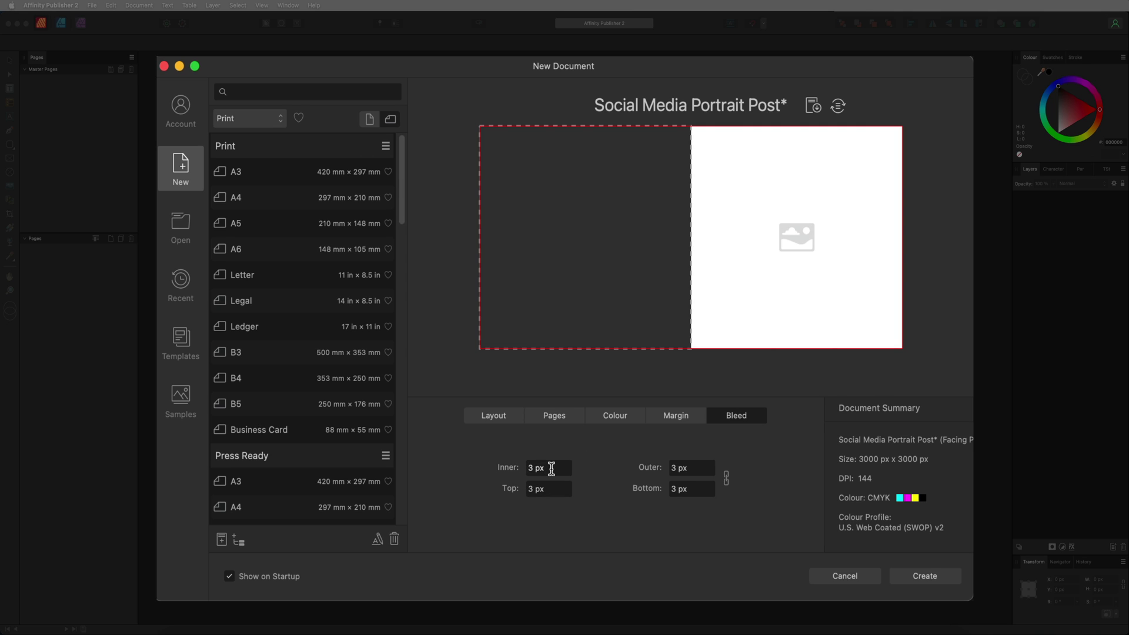
drag(537, 468, 550, 467)
text(mm)
key(Return)
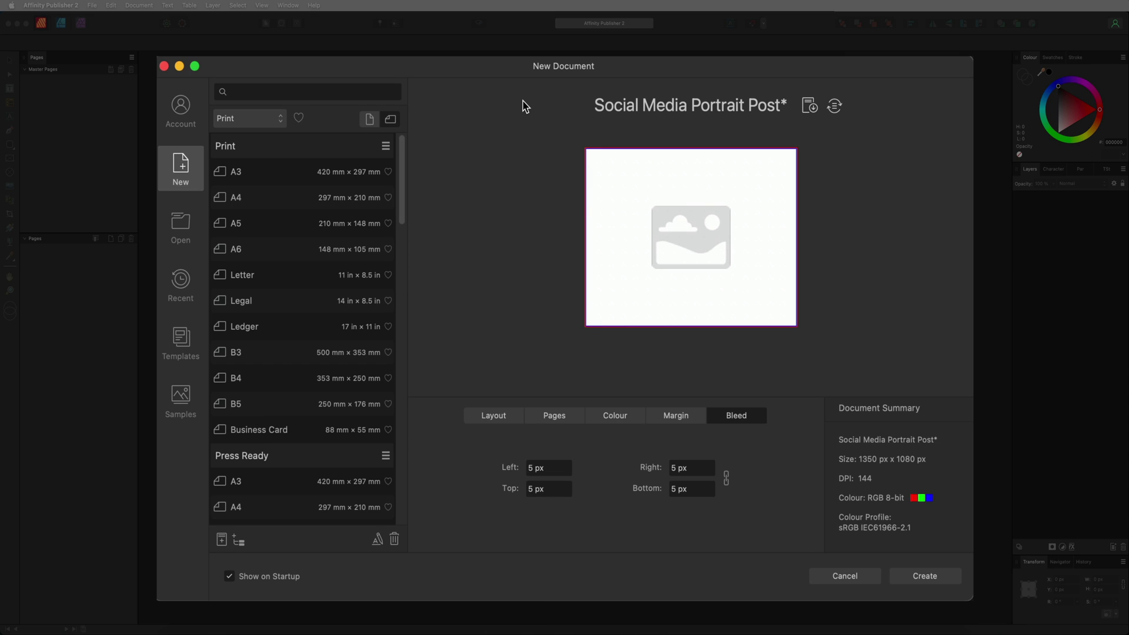
Step: Try creating a new document preset in the My Presets category and abandon it
click(809, 106)
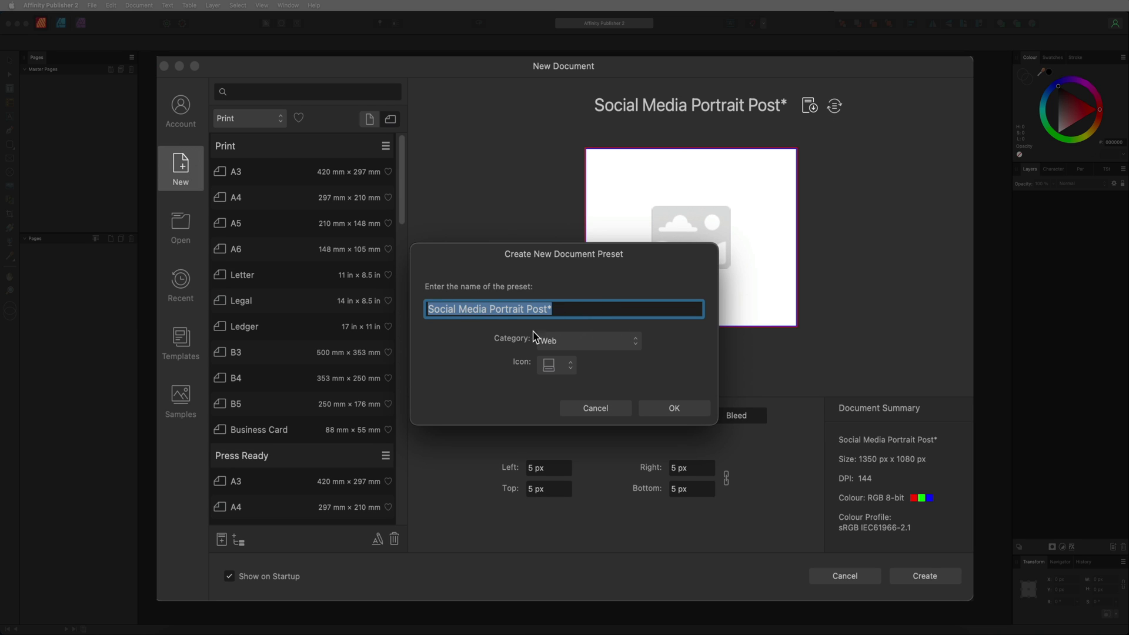
click(569, 345)
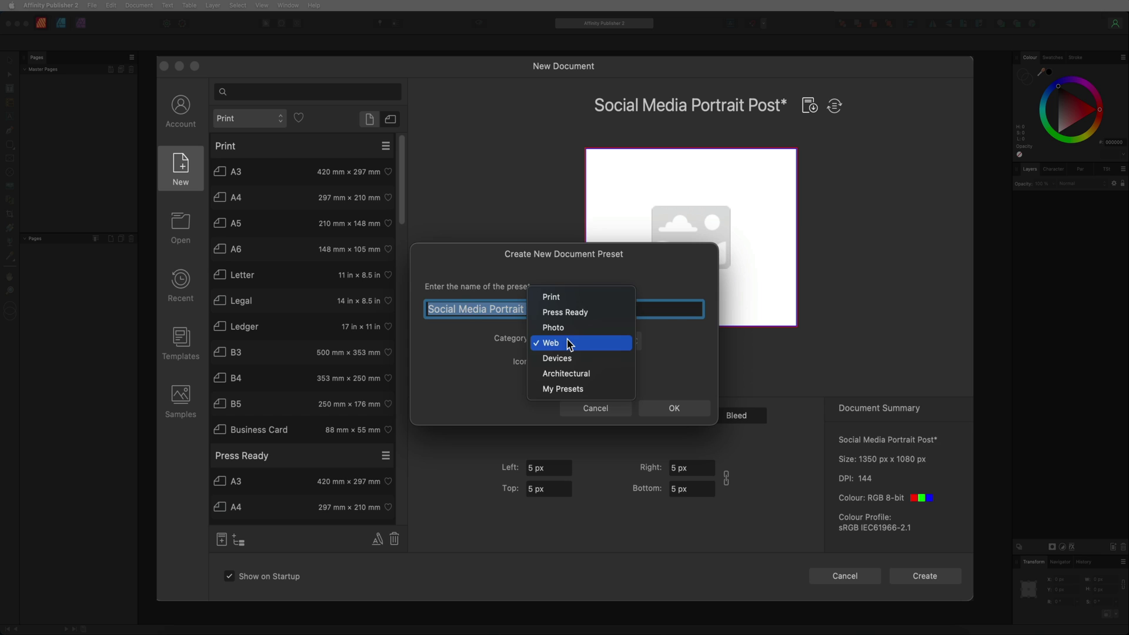
click(553, 390)
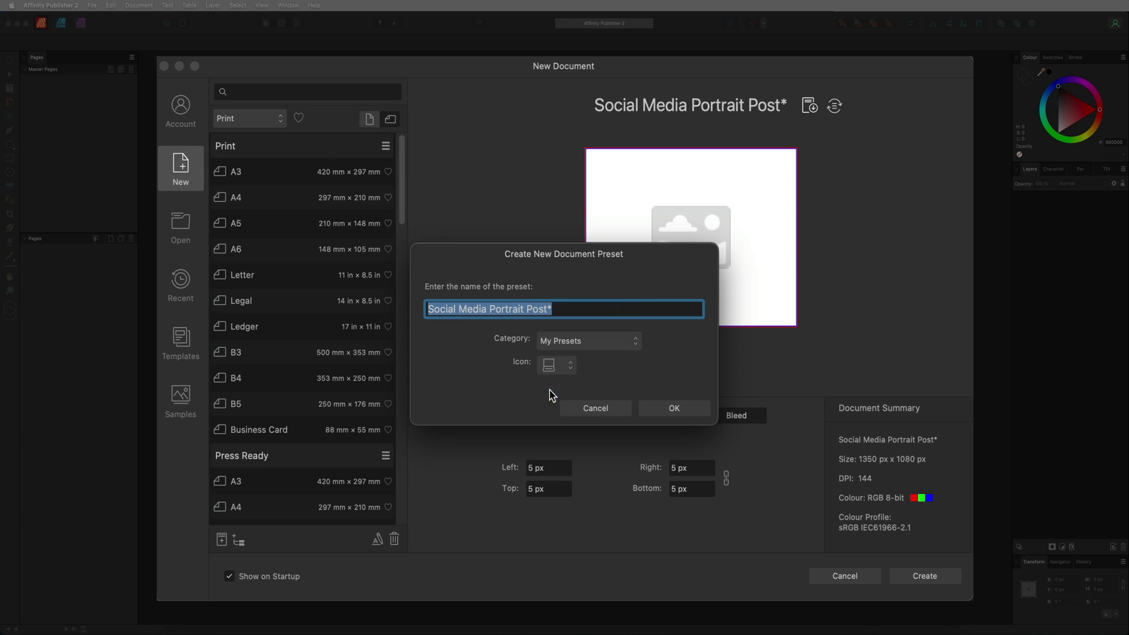
click(604, 408)
Step: Try changing the WQHD web preset's page width to 256000 px and switch to the QFHD preset
drag(404, 181, 400, 500)
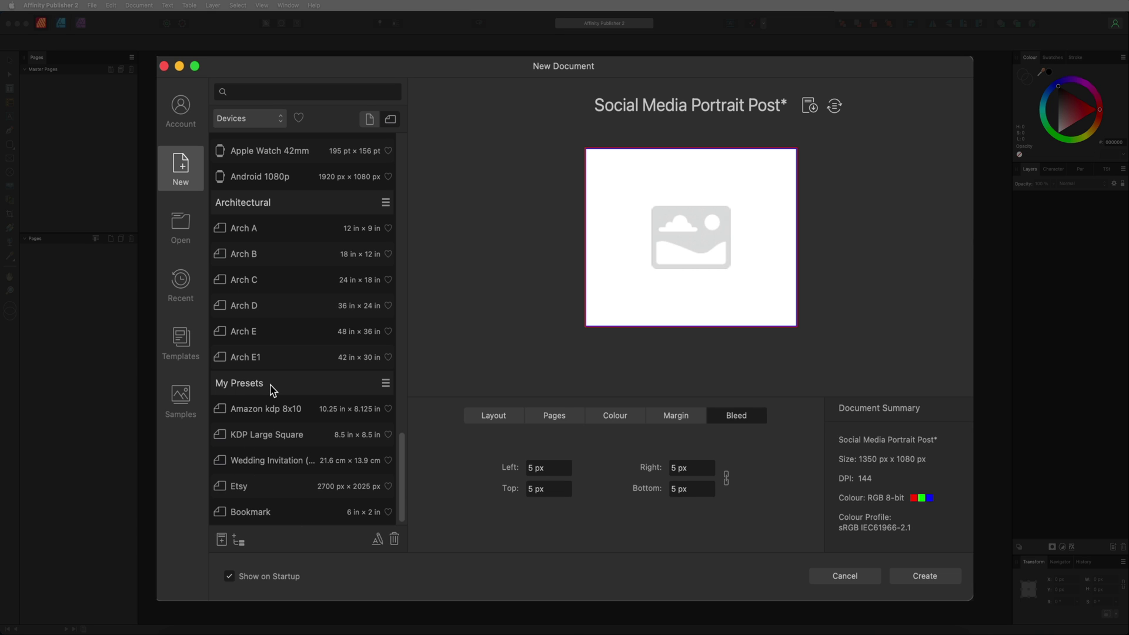
scroll(357, 355, up, 15)
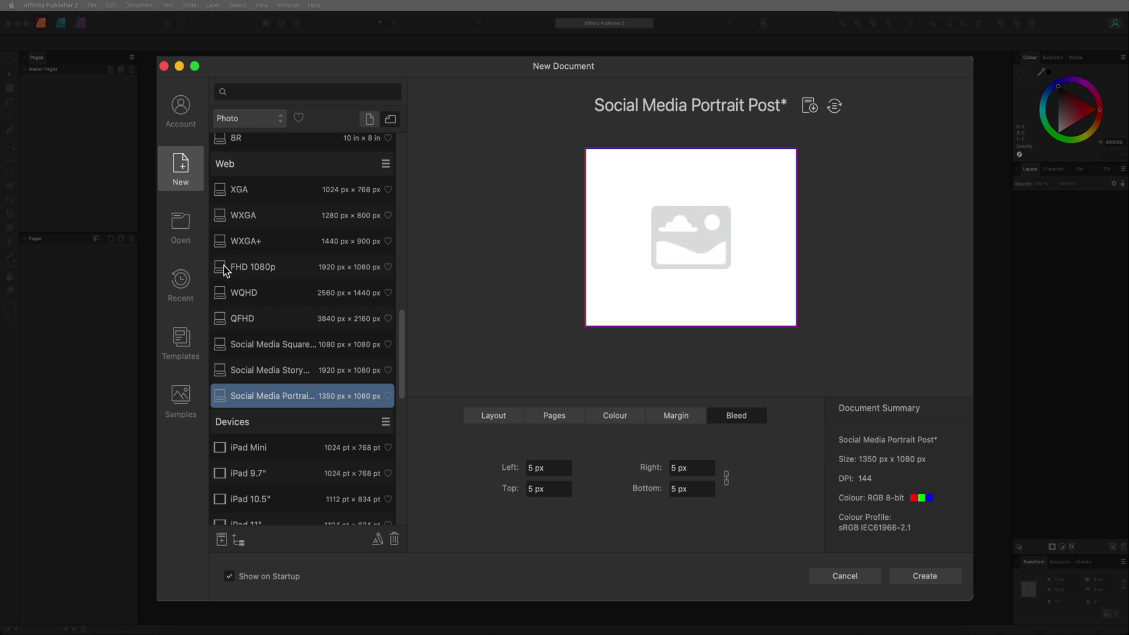
click(257, 290)
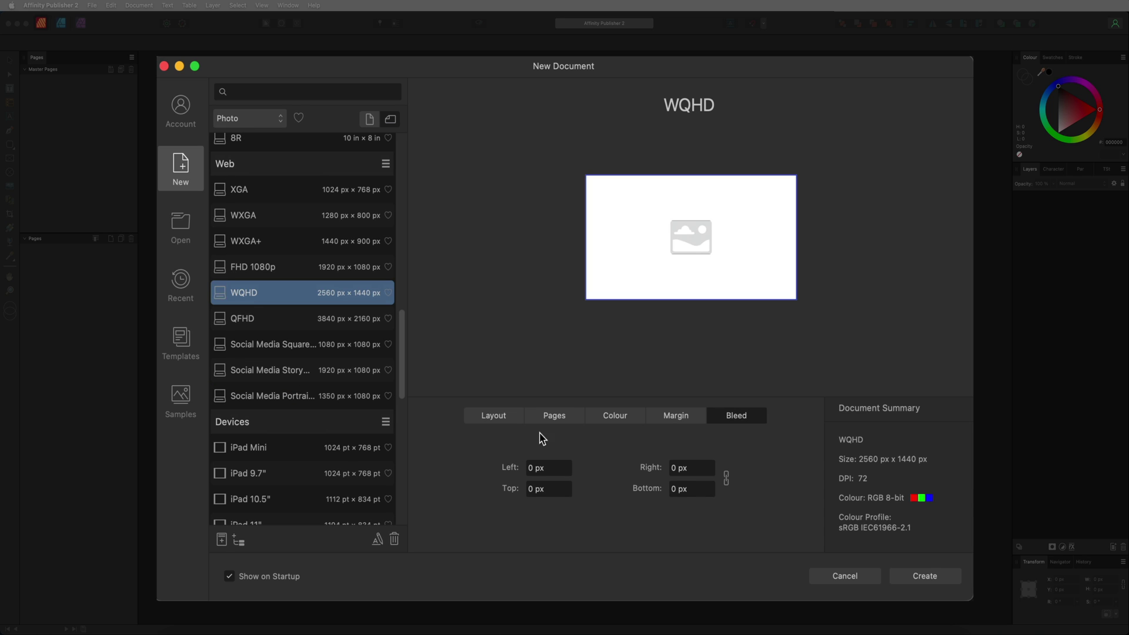
click(509, 416)
click(527, 449)
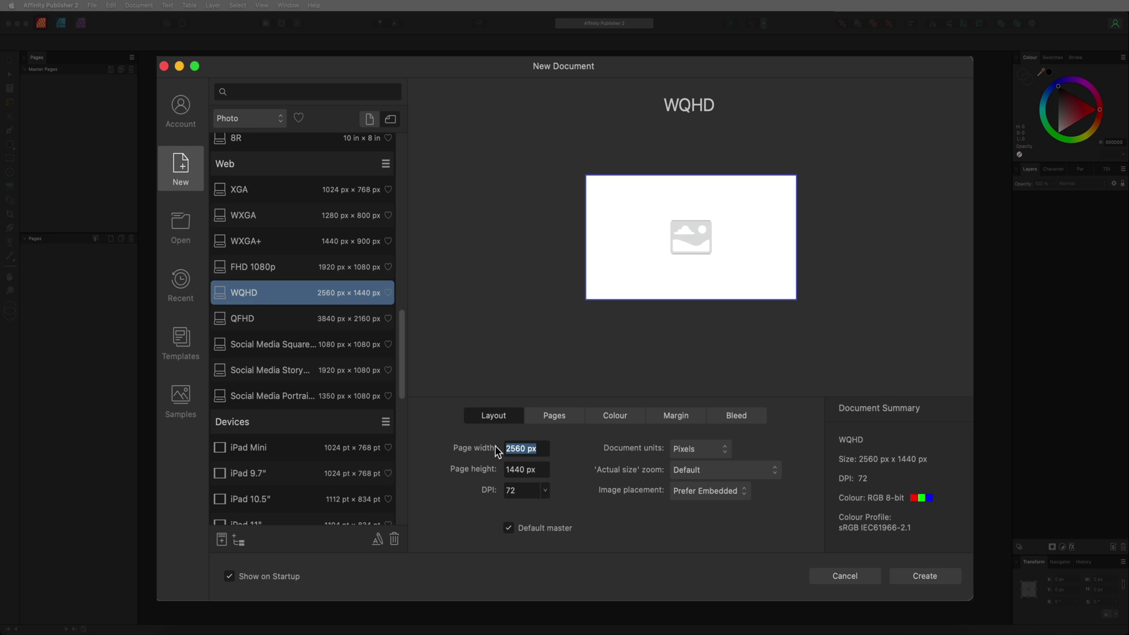
text(525737)
click(543, 470)
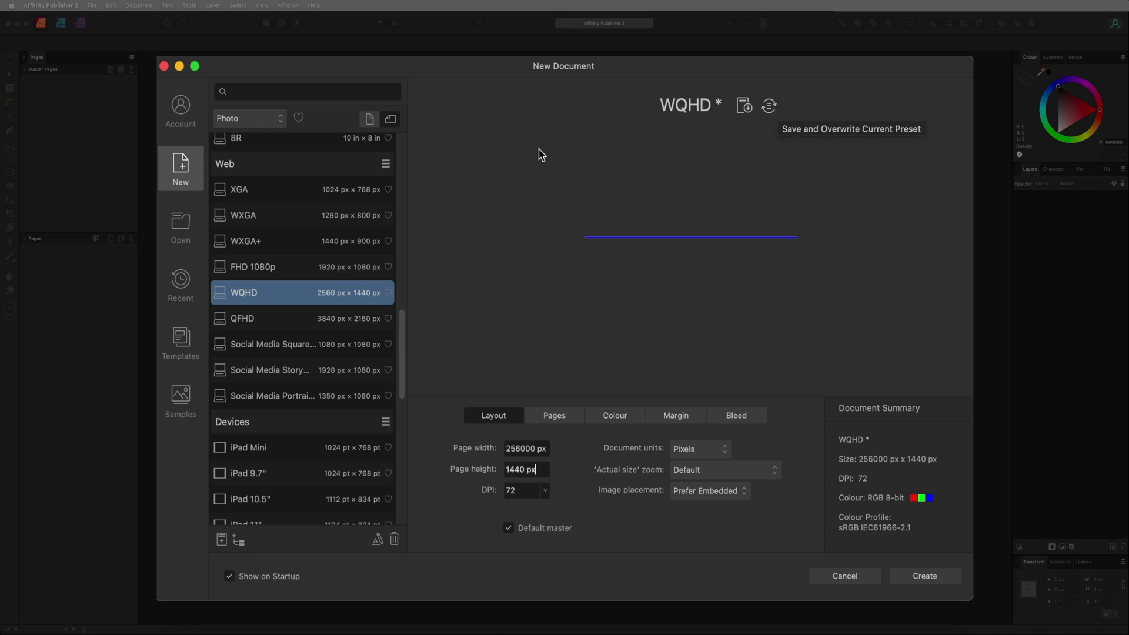
click(272, 318)
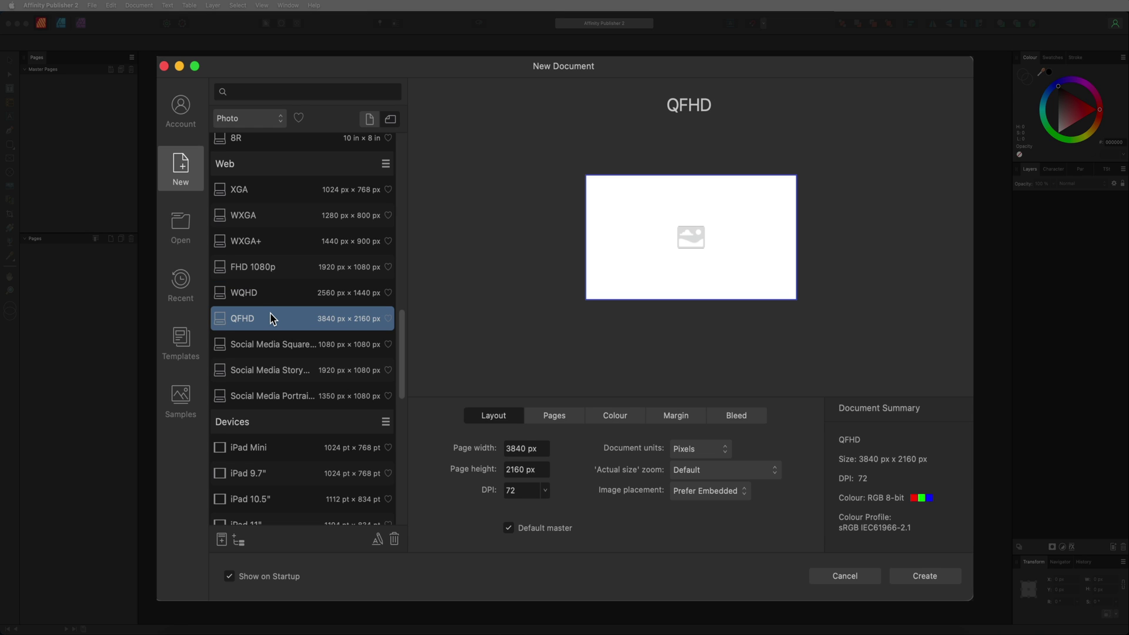
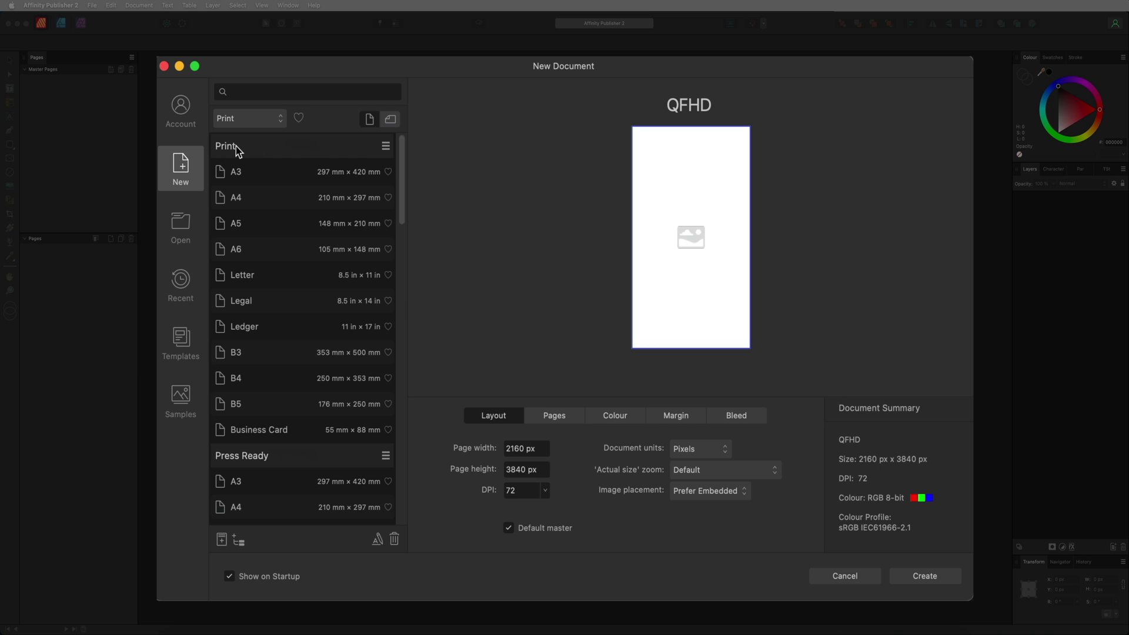
Step: Look through the portrait presets and preview the Print versions of Business Card, B5 and B4
scroll(281, 383, down, 5)
scroll(294, 338, down, 2)
scroll(271, 377, up, 7)
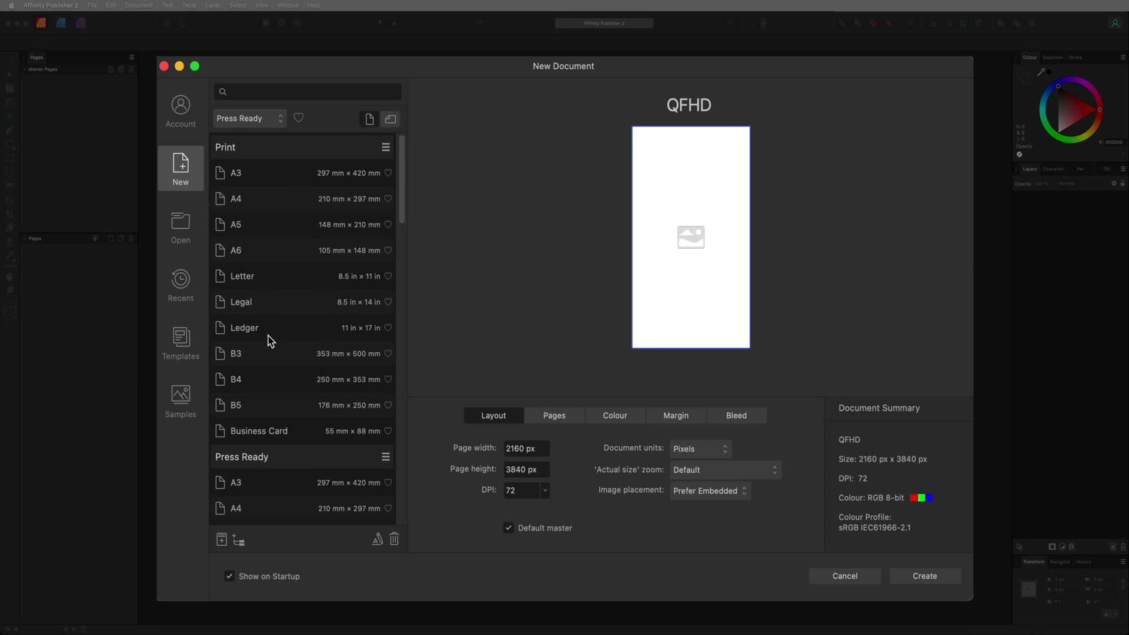
click(262, 430)
click(264, 404)
click(267, 378)
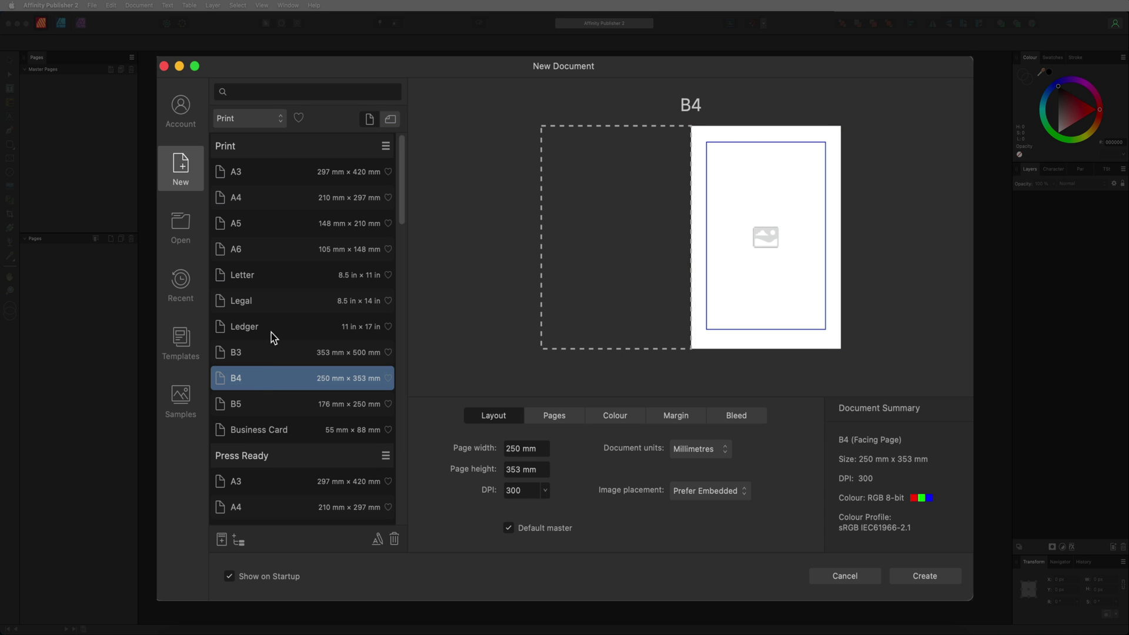
Step: Preview the Press Ready A3 preset and select the Print A3 preset for the new document
scroll(294, 273, down, 3)
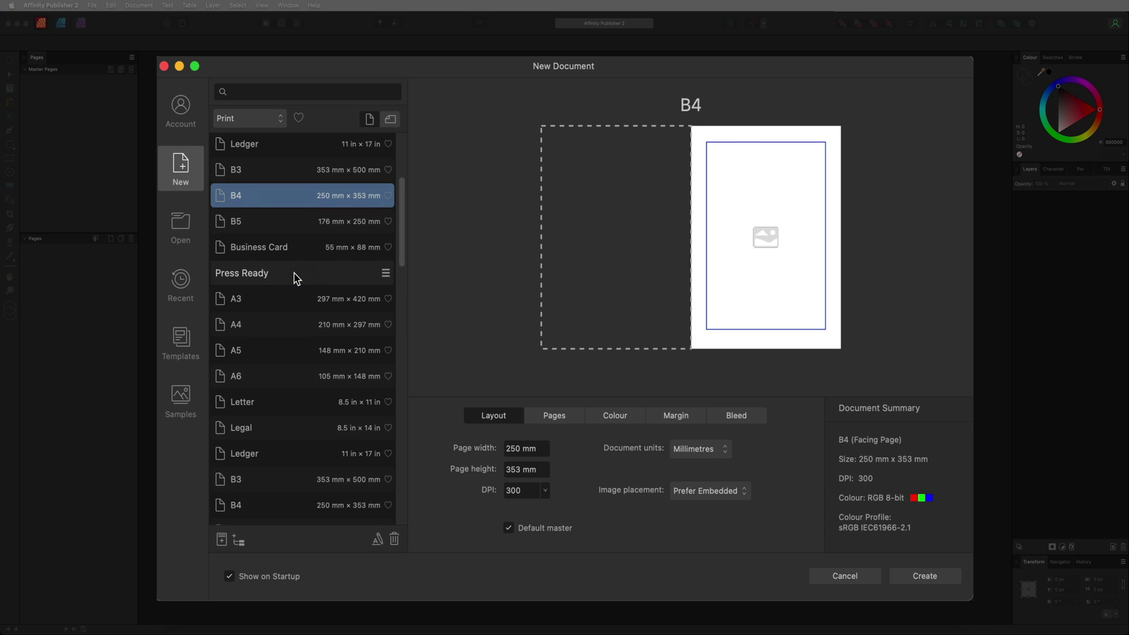
click(269, 277)
scroll(270, 277, down, 2)
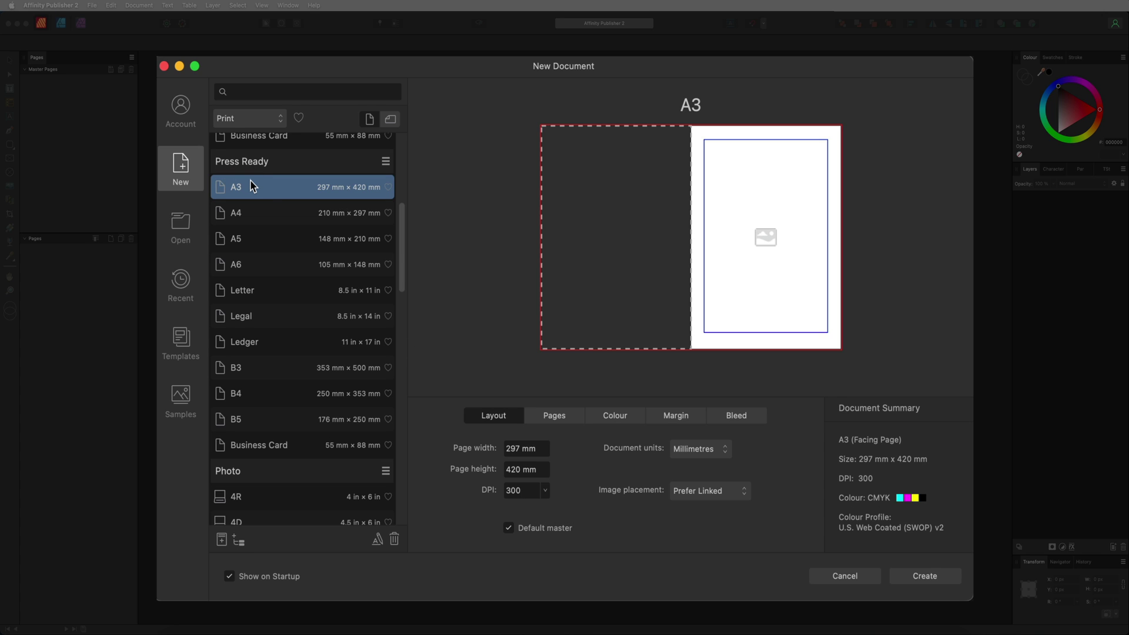
scroll(284, 212, up, 5)
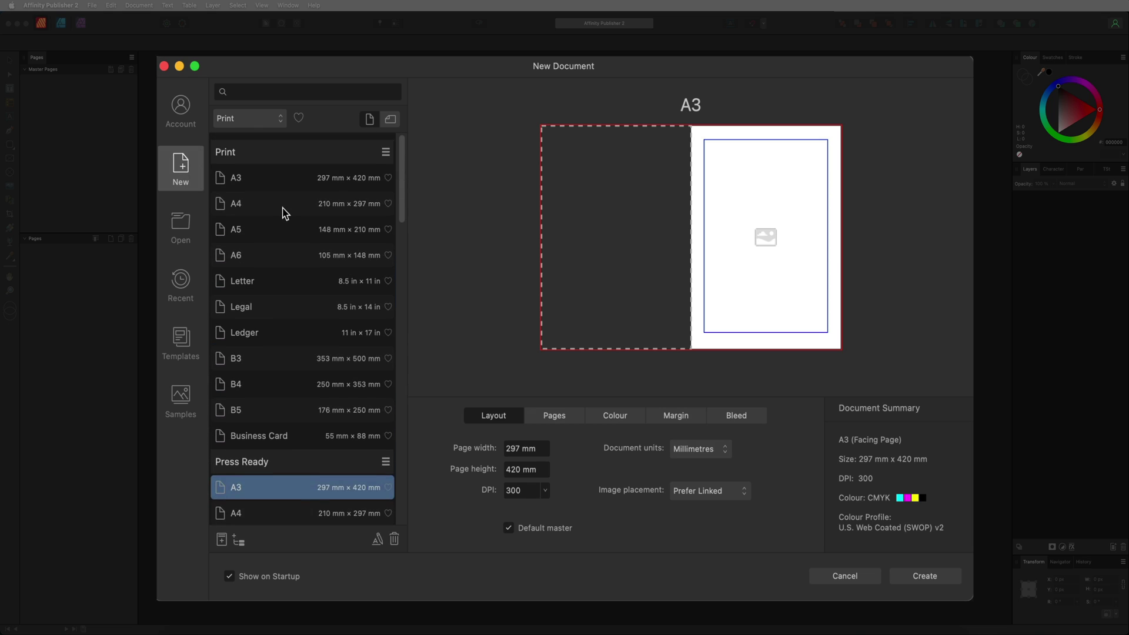
click(245, 174)
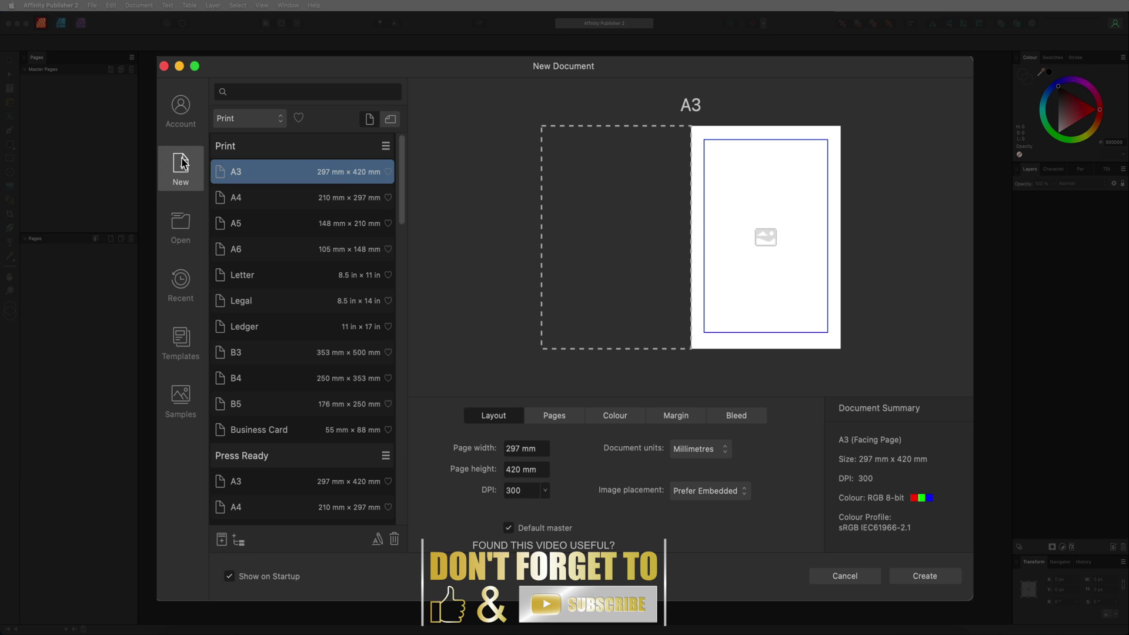
Step: Review the recent files, templates and samples, and return to the new document presets
scroll(252, 264, down, 5)
scroll(252, 298, up, 5)
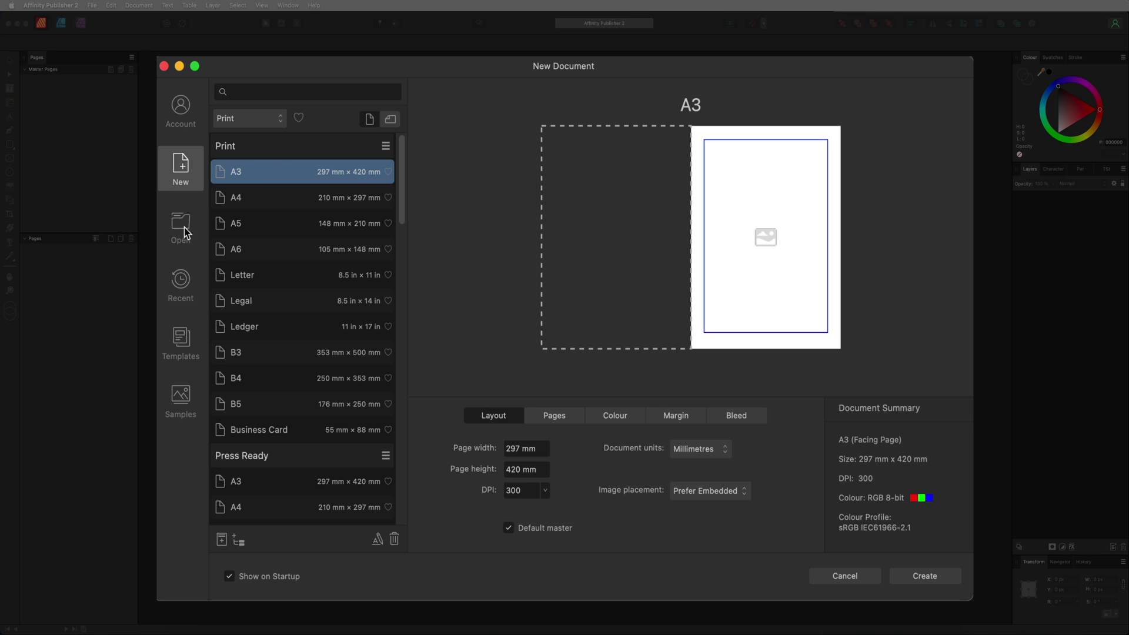
click(181, 281)
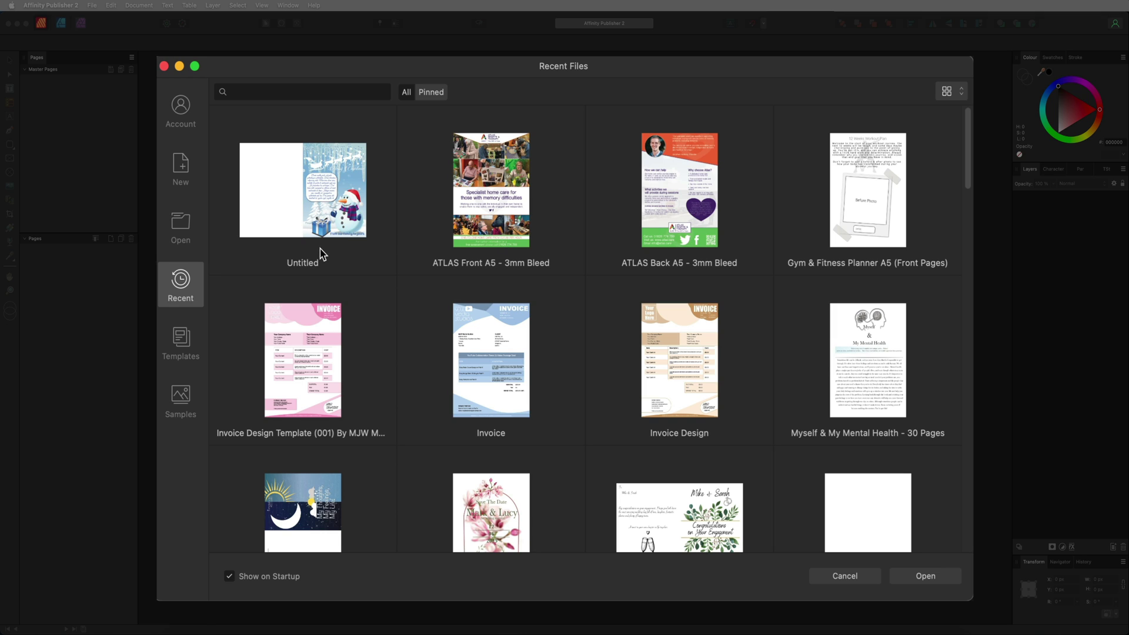
click(184, 345)
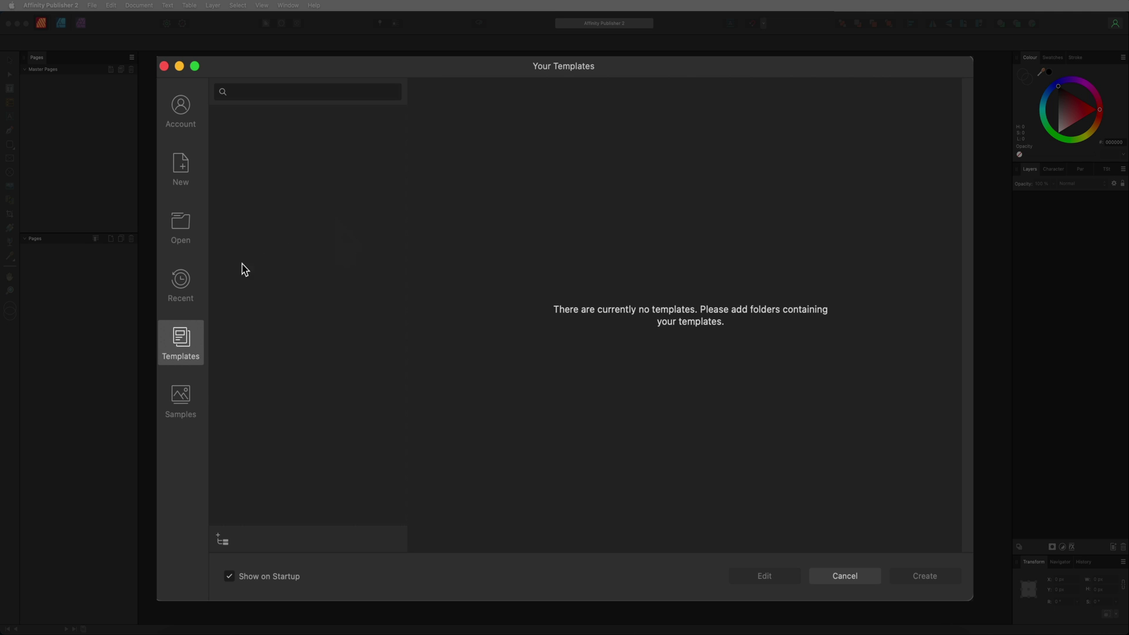
click(185, 397)
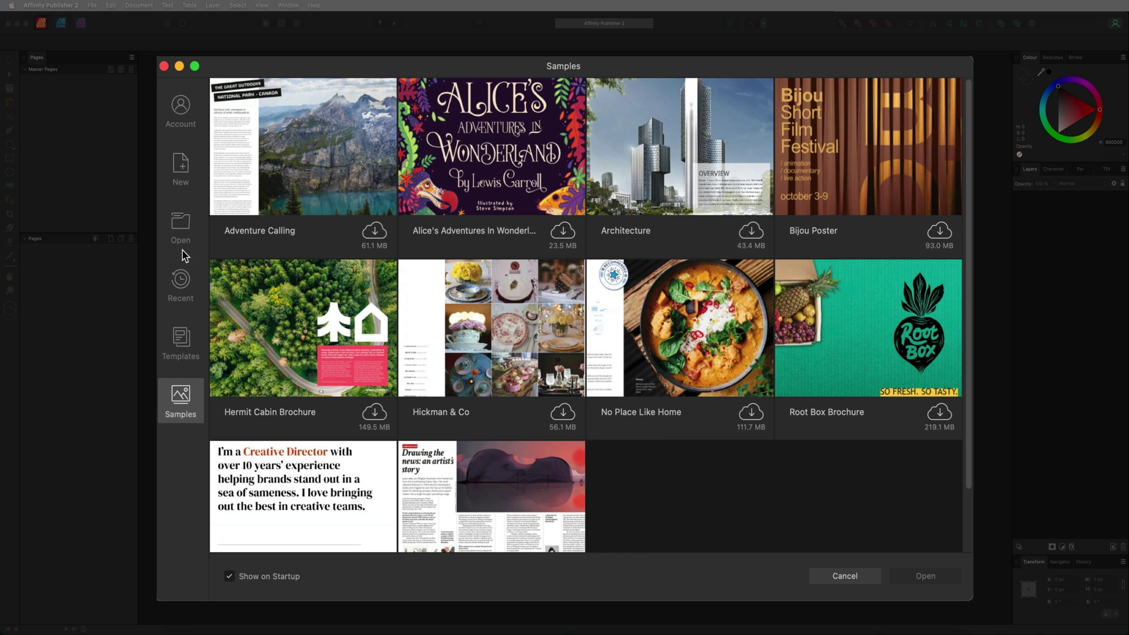
click(184, 177)
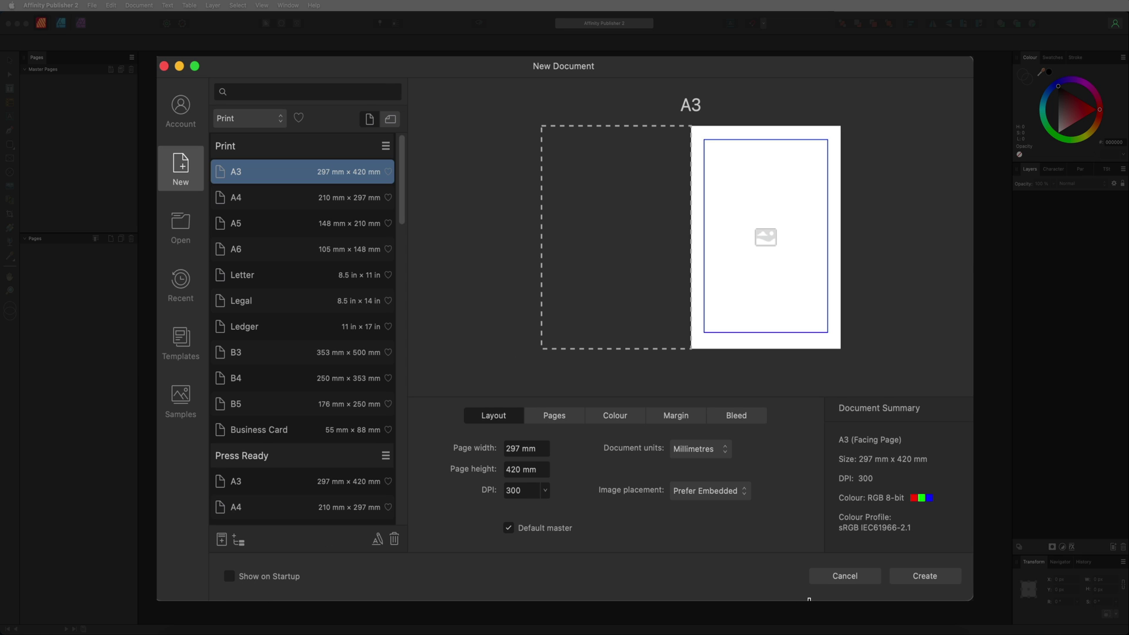
Step: Dismiss the New Document dialog without creating a document and bring it up again
click(841, 579)
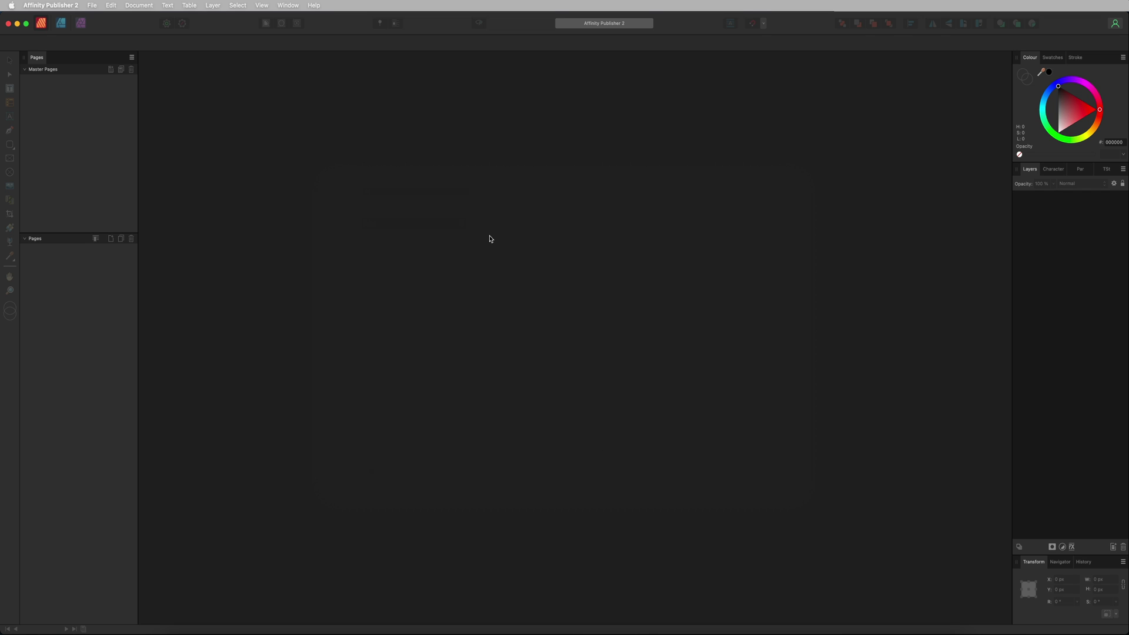
click(92, 6)
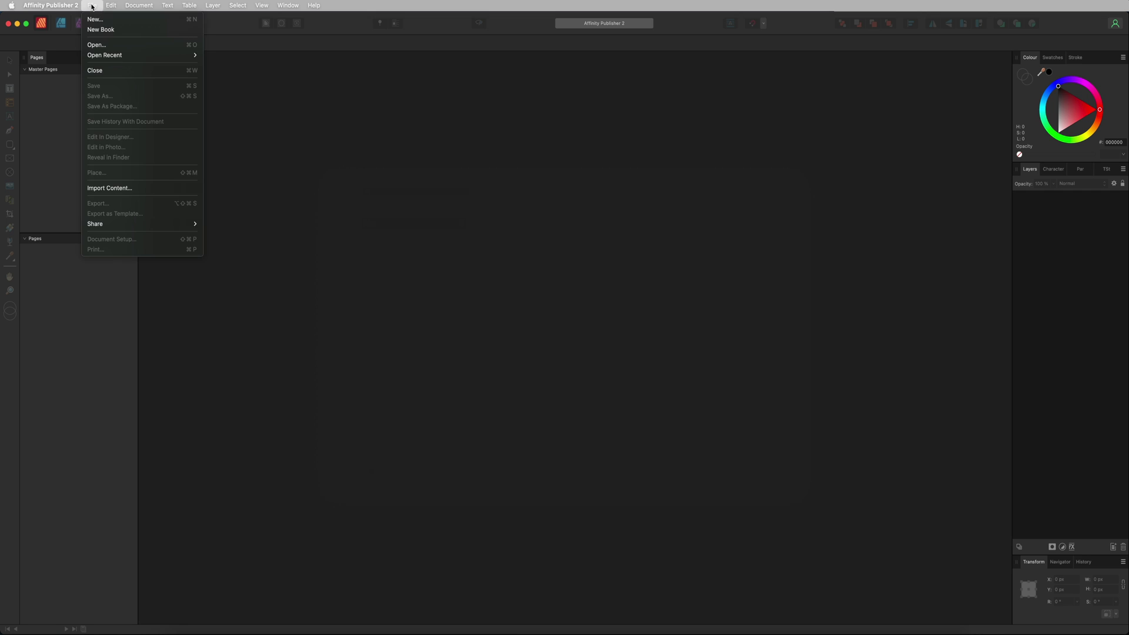
click(95, 18)
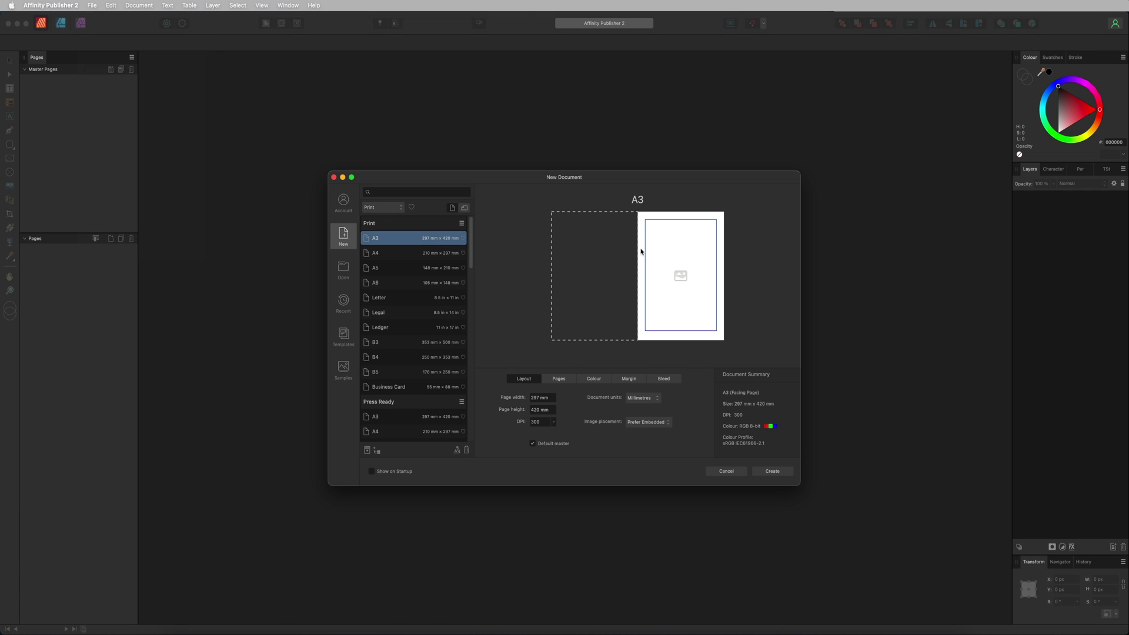